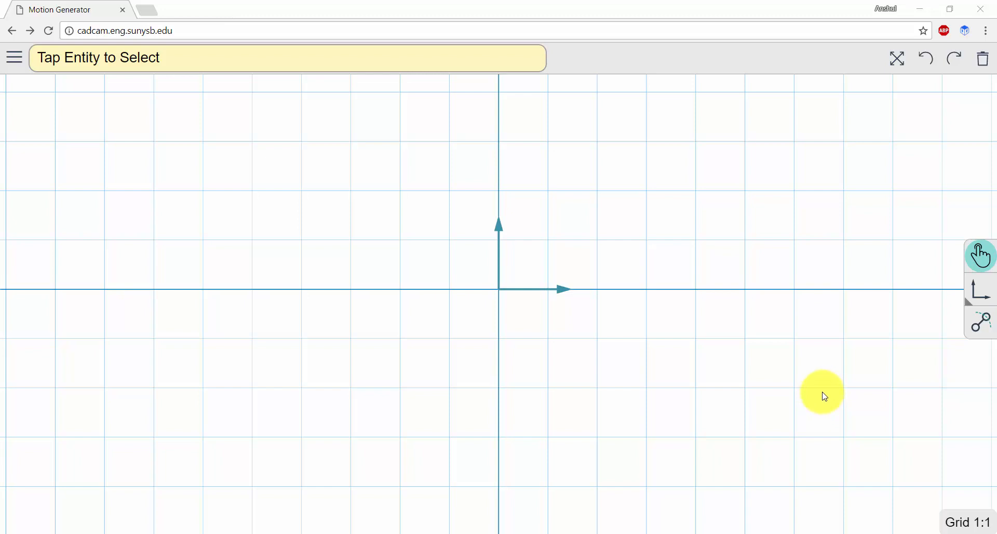
Draw five poses in an arch across the grid, from left of the vertical axis down to its right.
left_click(567, 34)
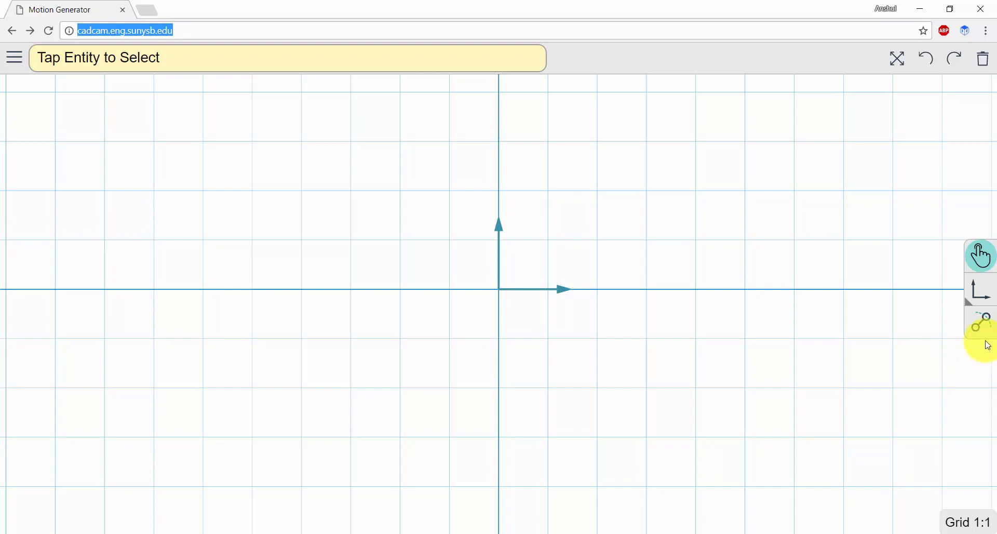
left_click(988, 302)
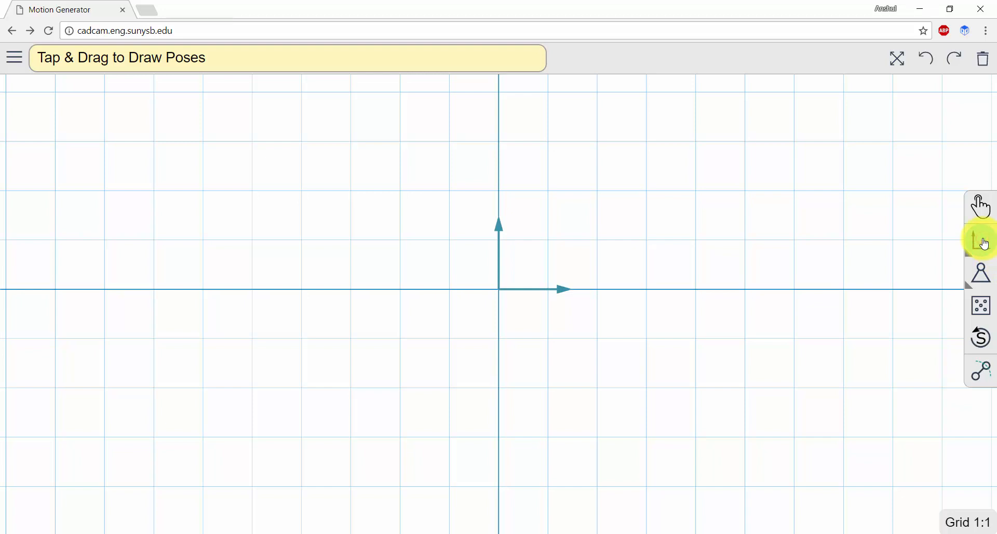
left_click_drag(195, 306, 226, 235)
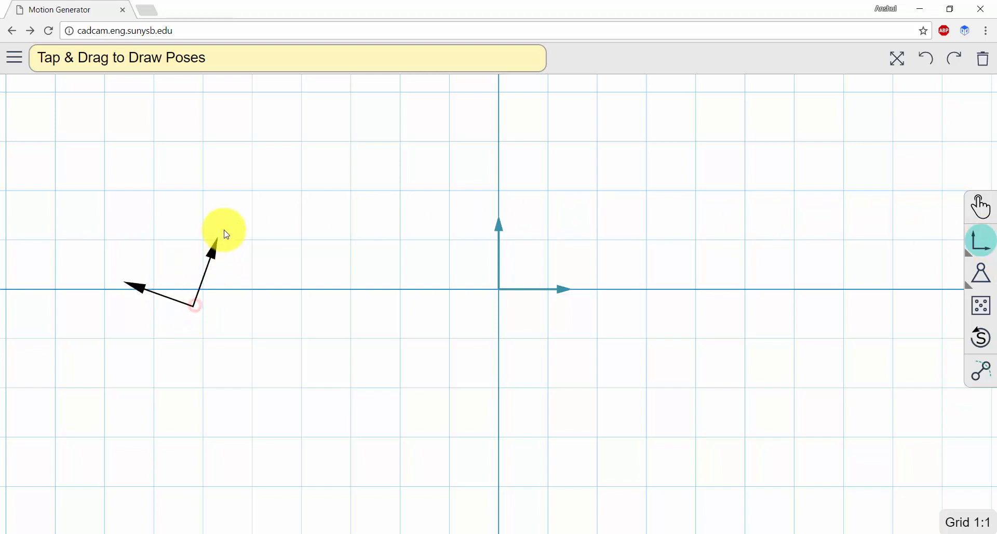
mouse_move(269, 194)
left_mouse_down()
mouse_move(327, 167)
mouse_move(521, 196)
mouse_move(607, 225)
left_mouse_up()
left_click_drag(672, 247, 748, 280)
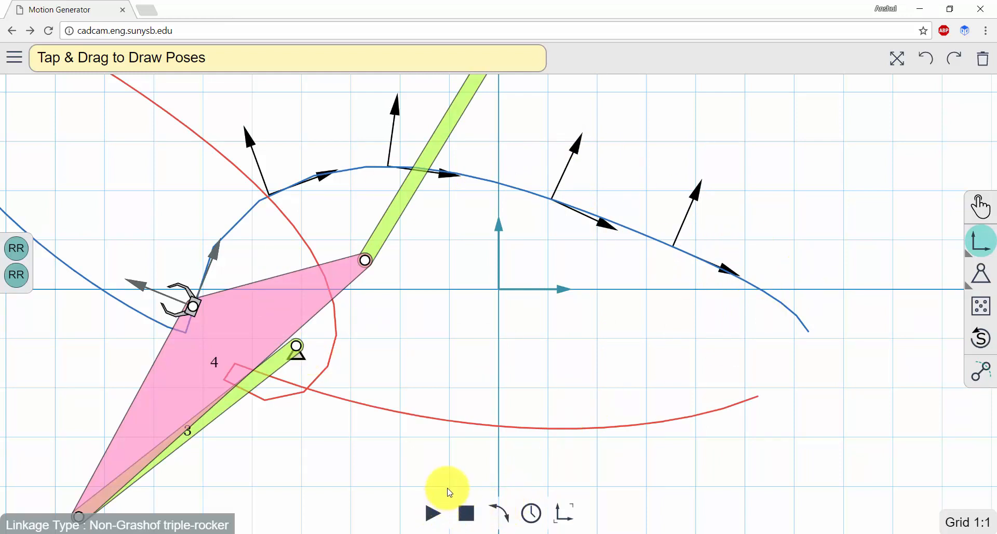
Play the motion of the synthesized linkage through the five poses and stop it.
left_click(433, 512)
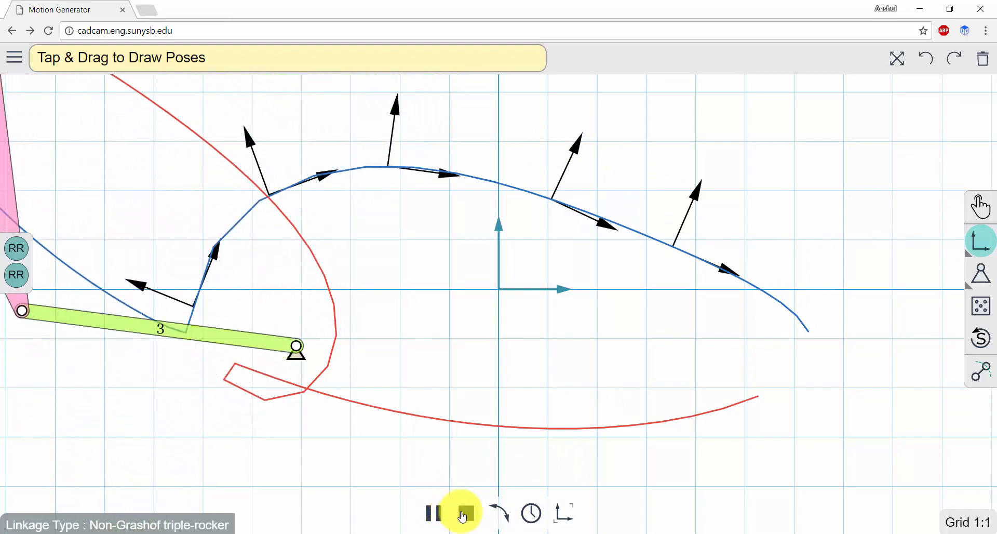
left_click(463, 514)
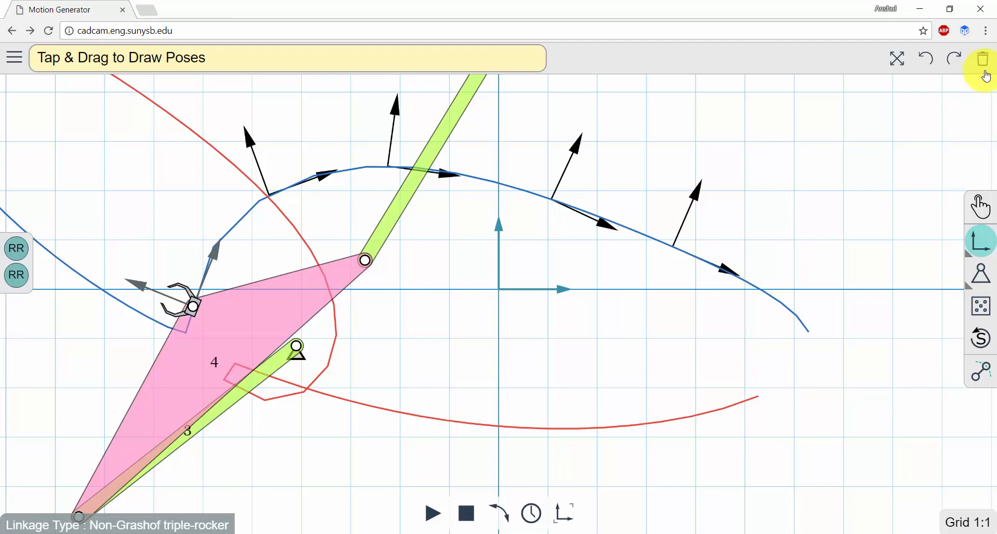
Clear the canvas and draw three poses in an arch, starting below the horizontal axis and ending above the origin.
left_click(985, 59)
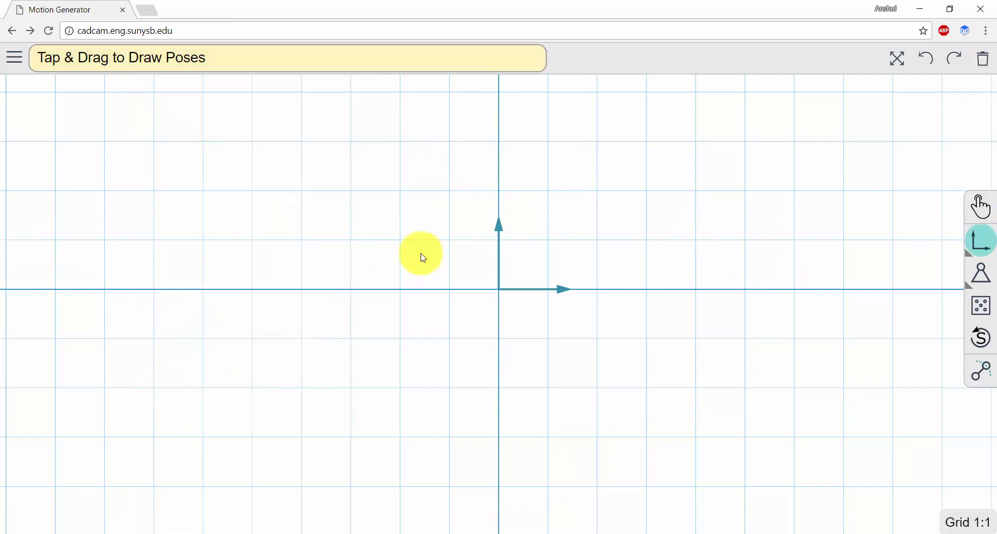
left_click_drag(276, 359, 307, 297)
left_click_drag(378, 224, 447, 203)
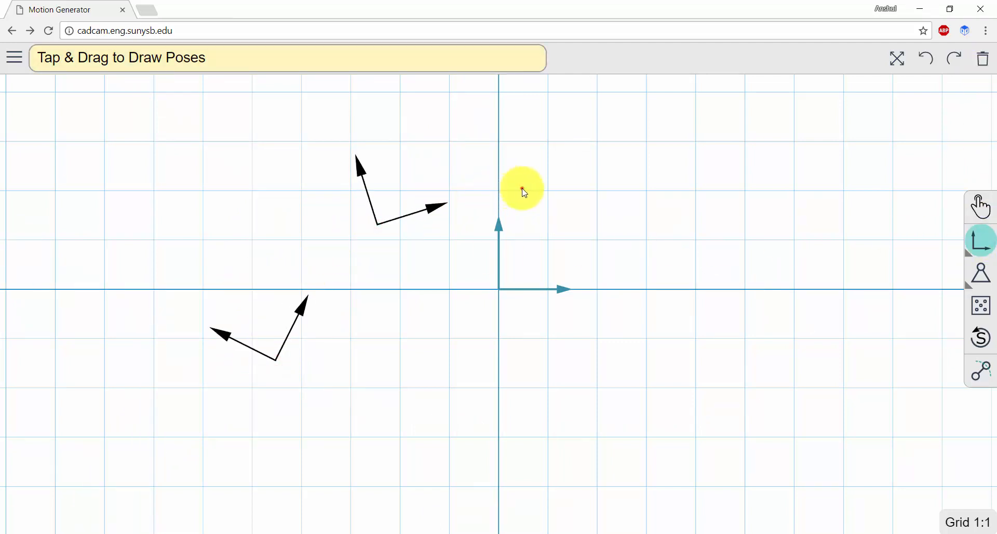
left_click_drag(523, 189, 592, 211)
Add two point constraints below the horizontal axis, one on each side of the vertical axis.
left_click(982, 273)
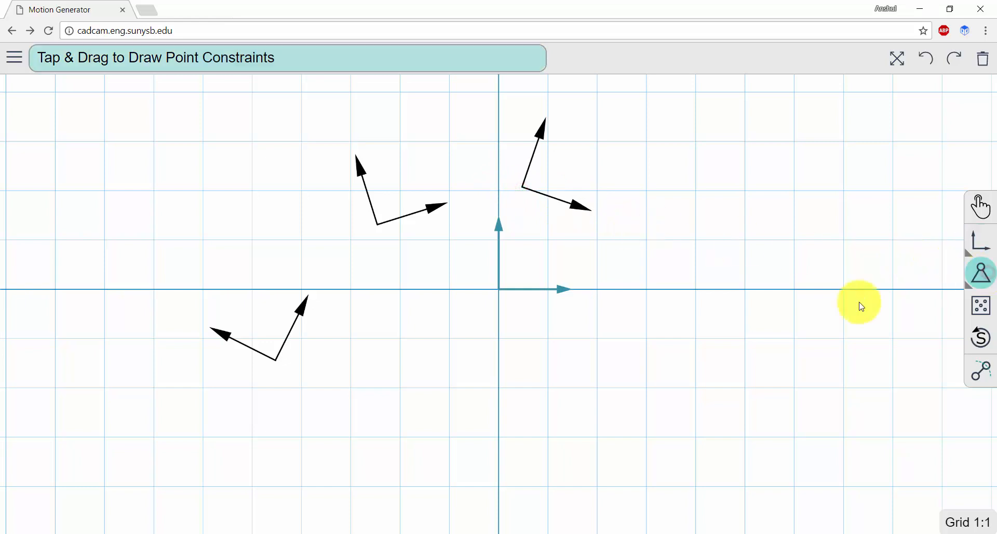
left_click(419, 426)
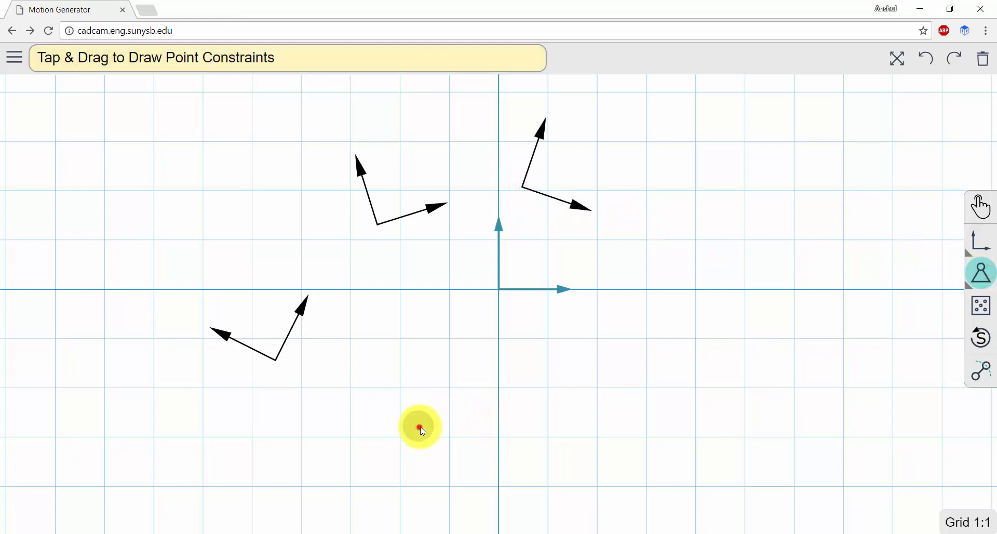
left_click(680, 342)
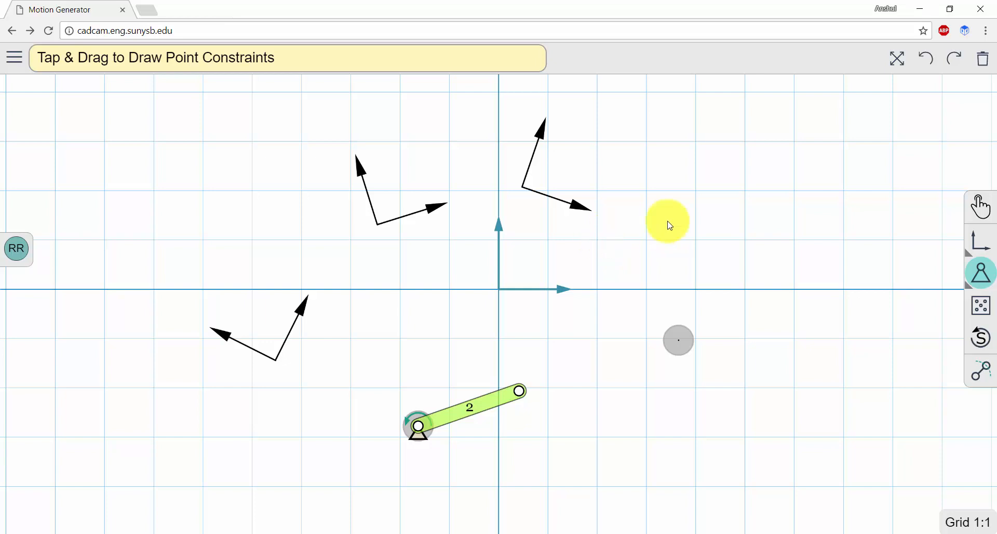
Move the point constraint right of the vertical axis to X 5.32, Y -2.80, and rotate the lowest pose to about 127.1°.
left_click(976, 215)
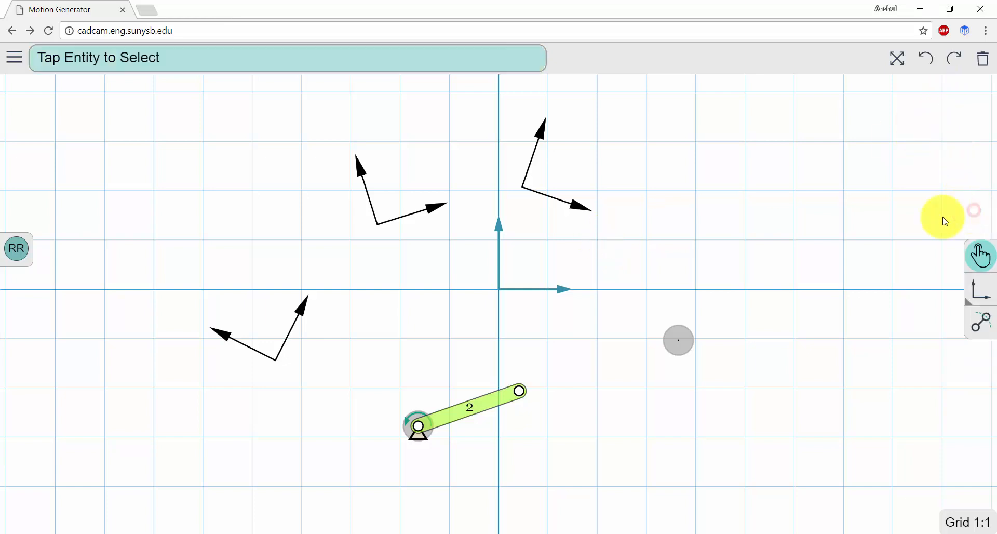
left_click_drag(678, 340, 761, 427)
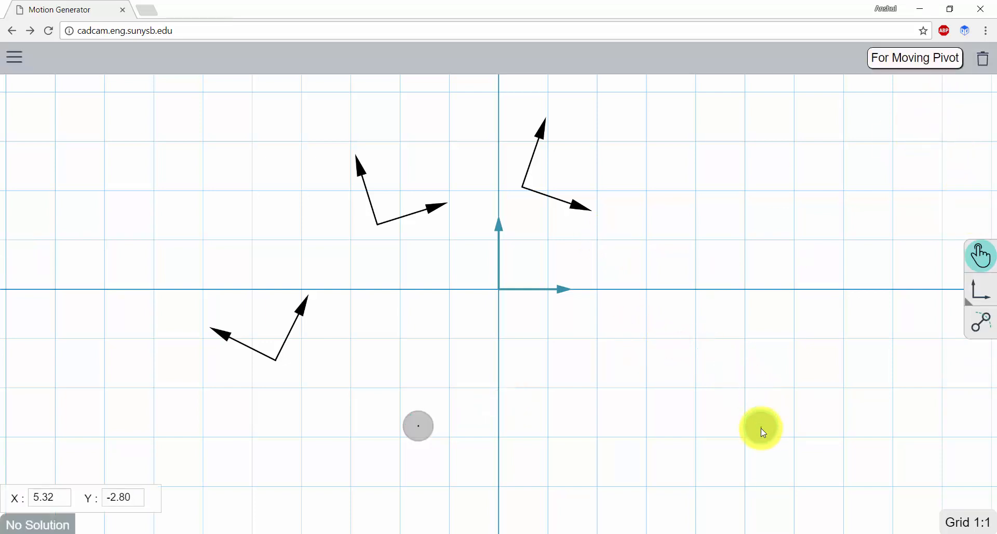
left_click(761, 344)
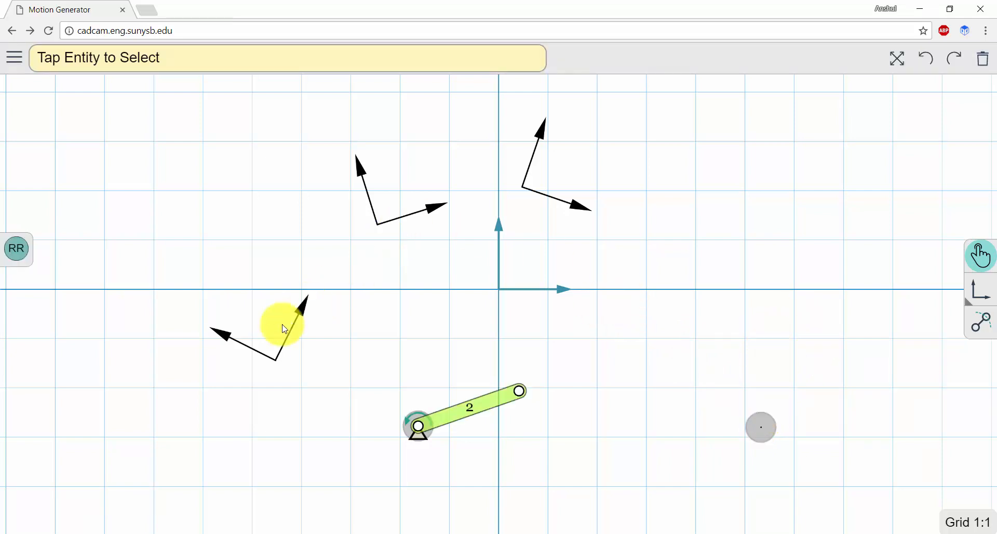
left_click(276, 359)
left_click_drag(325, 359, 310, 296)
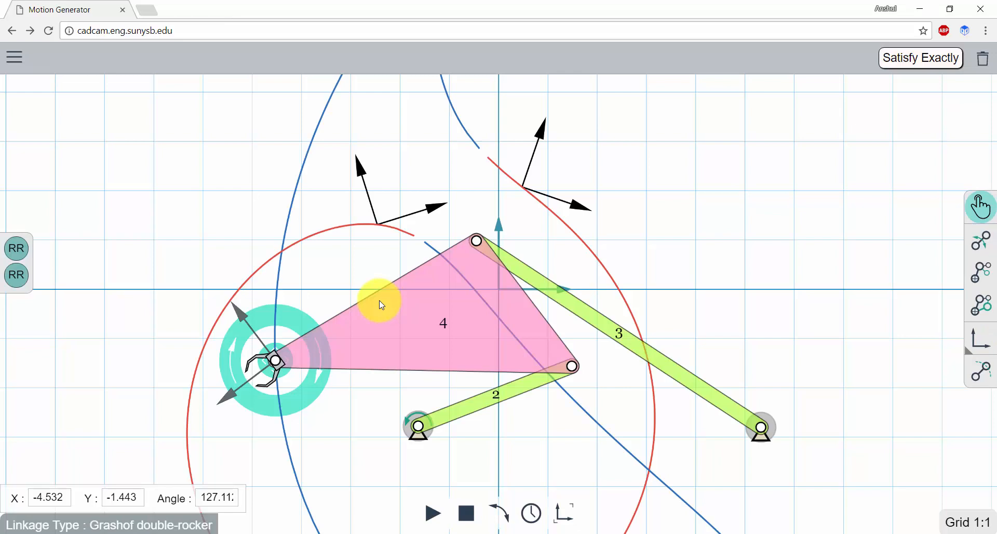
Play the motion of the linkage that meets the three poses and two point constraints, and stop it.
scroll(668, 239, "down", 3)
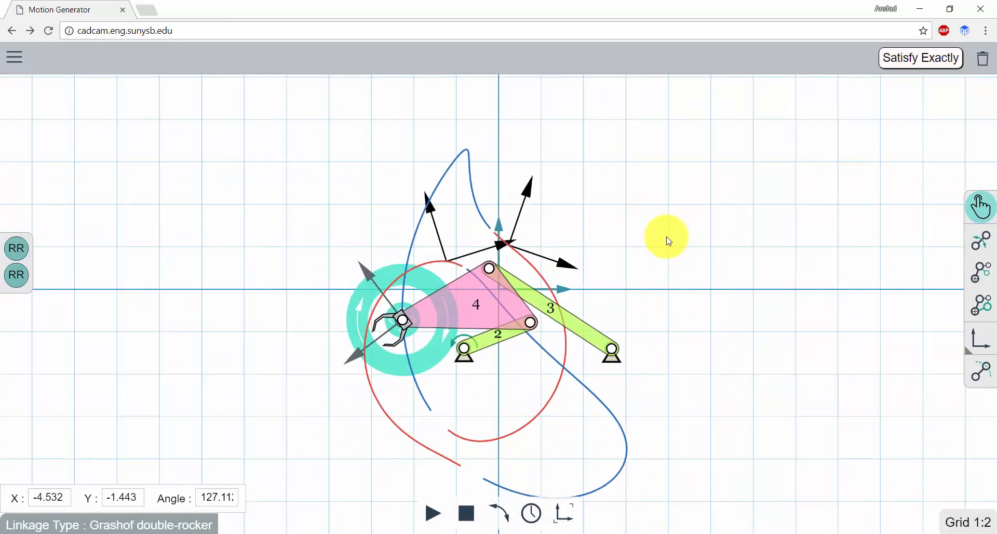
scroll(668, 240, "up", 4)
scroll(668, 240, "down", 3)
scroll(668, 240, "up", 5)
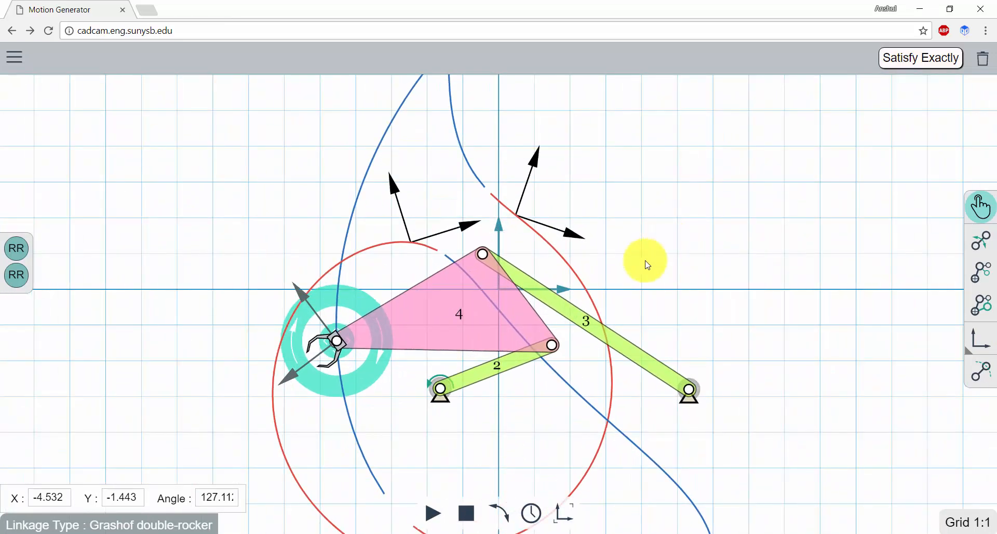
left_click(434, 513)
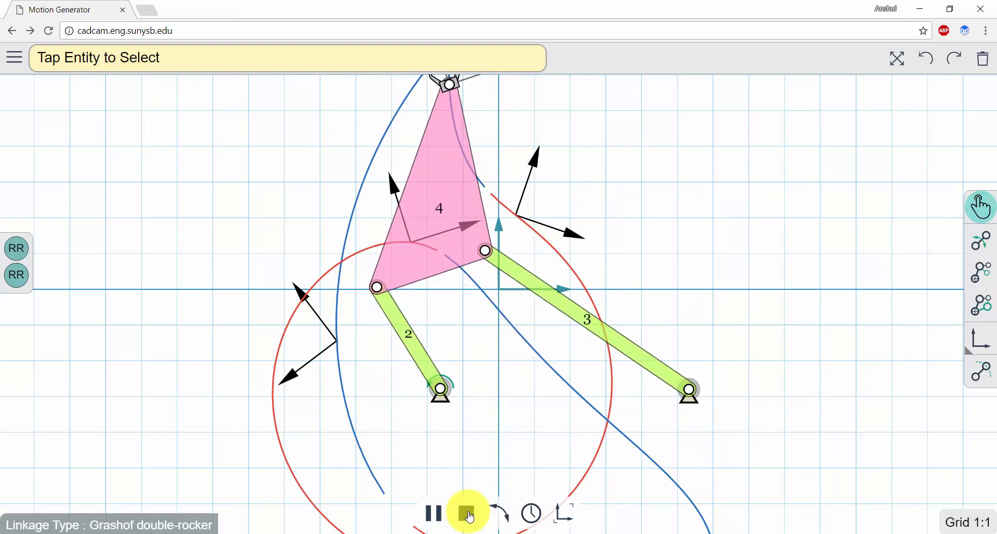
left_click(467, 513)
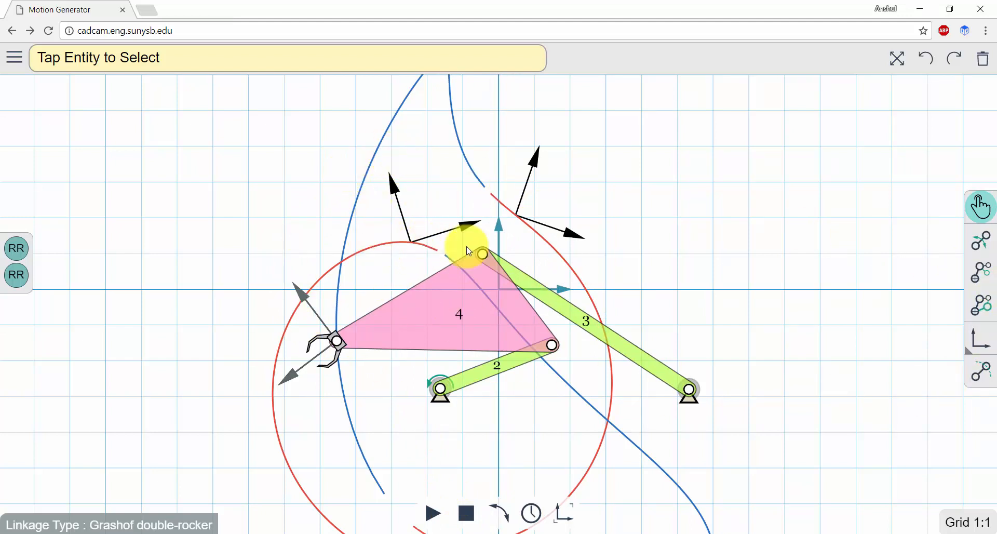
left_click(987, 280)
left_click(987, 281)
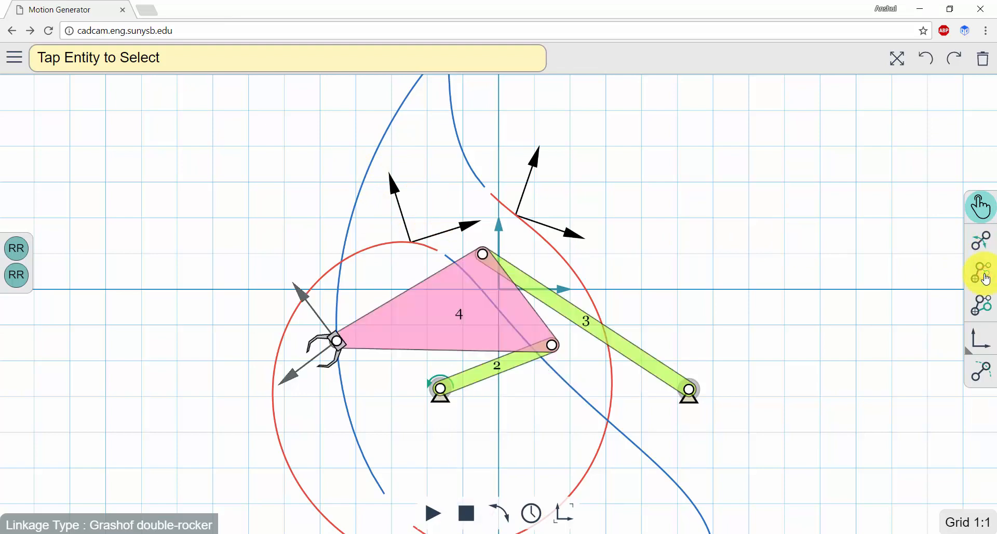
left_click(987, 318)
left_click(988, 319)
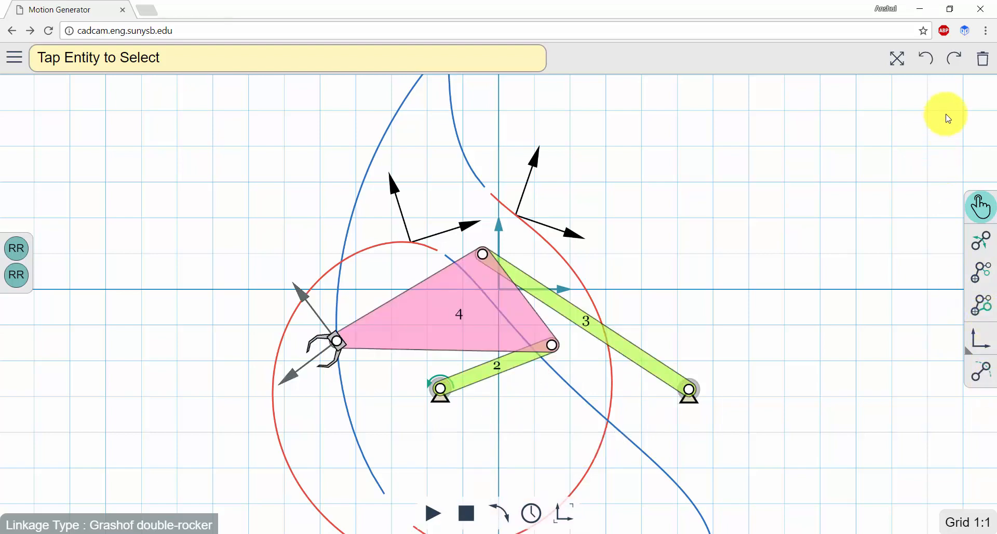
Clear the canvas and draw two upright RR dyads, one each side of the vertical axis, grounded below the horizontal axis.
left_click(980, 68)
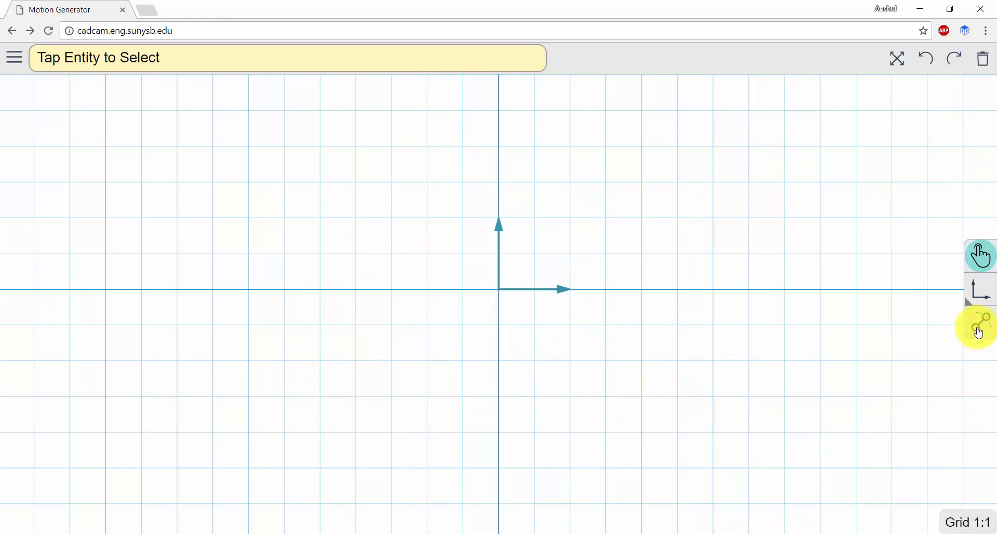
left_click(980, 329)
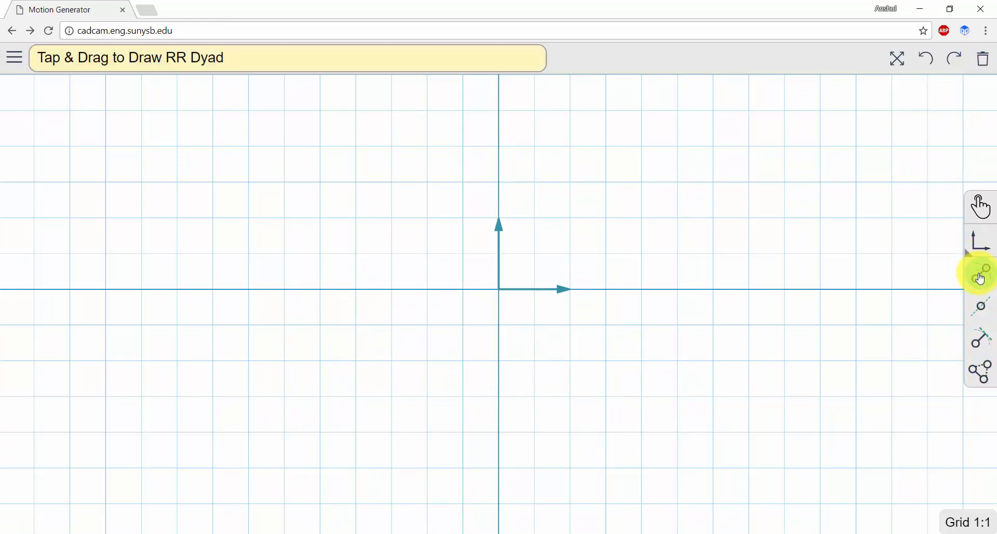
left_click_drag(403, 407, 378, 270)
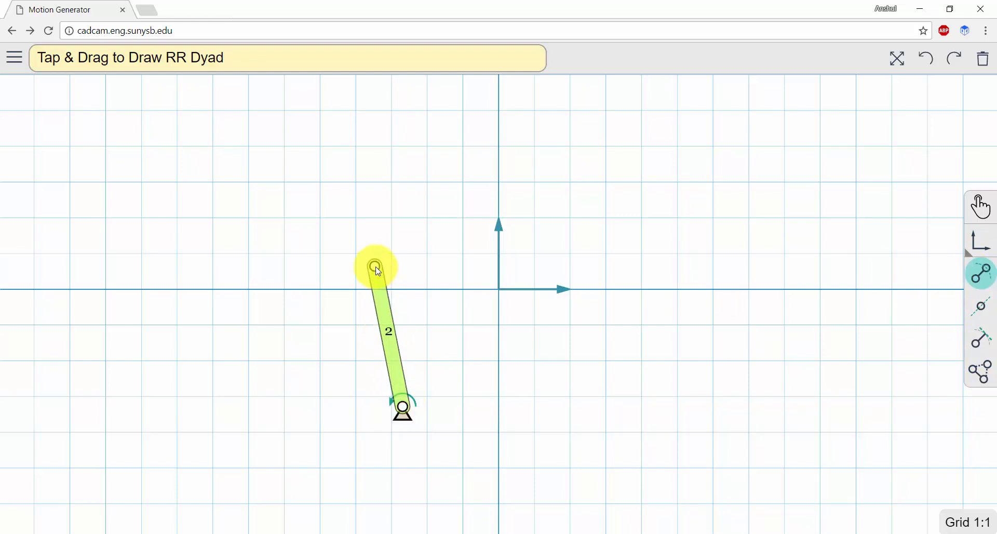
mouse_move(600, 383)
left_mouse_down()
mouse_move(594, 330)
mouse_move(630, 218)
left_mouse_up()
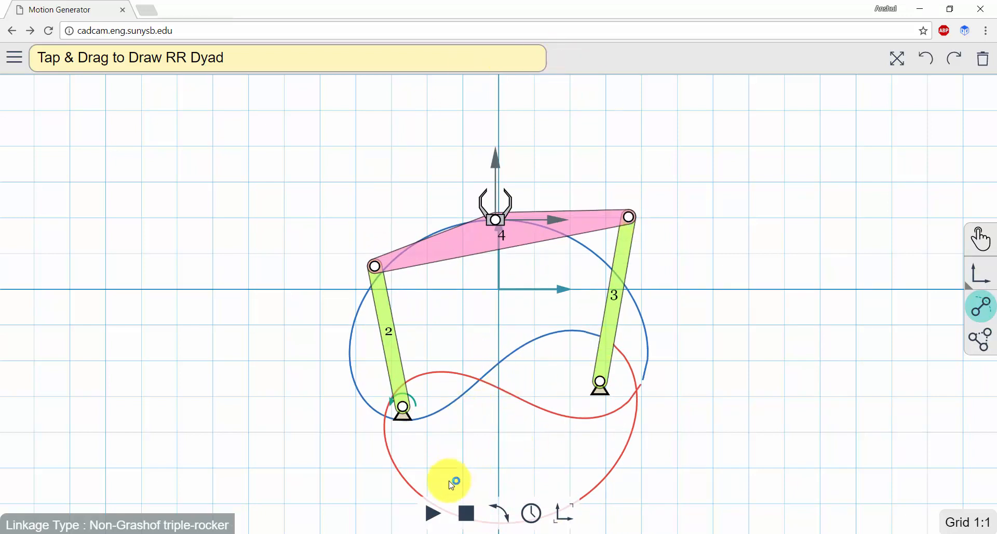
Play the motion of the four-bar linkage built from the two RR dyads and stop it.
left_click(433, 513)
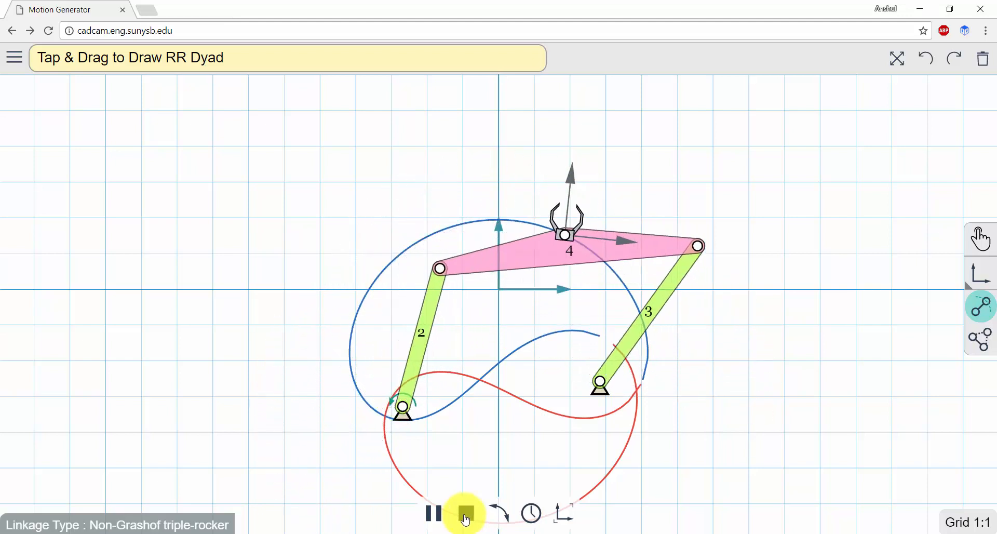
left_click(465, 519)
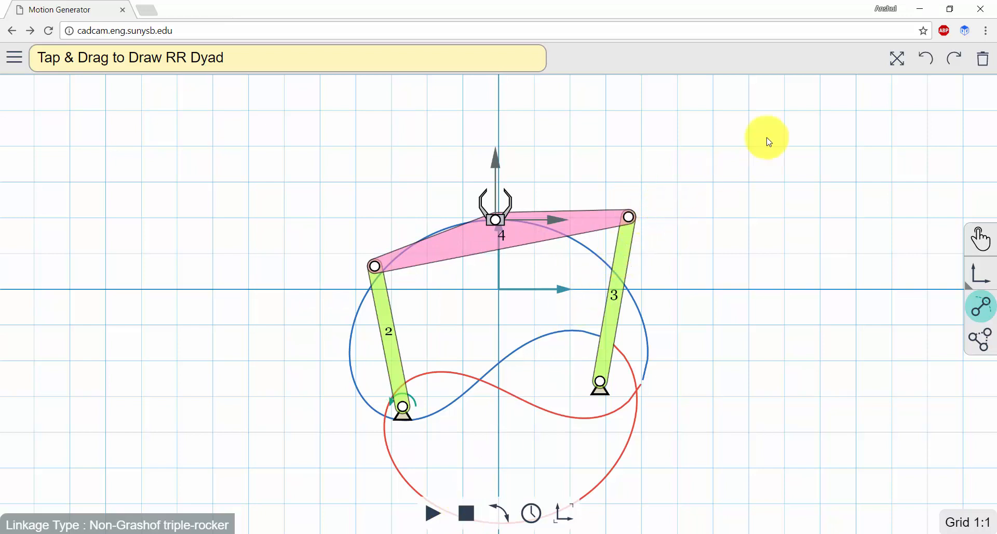
Clear the canvas and load the file "theo jansen image" as the background picture.
left_click(984, 61)
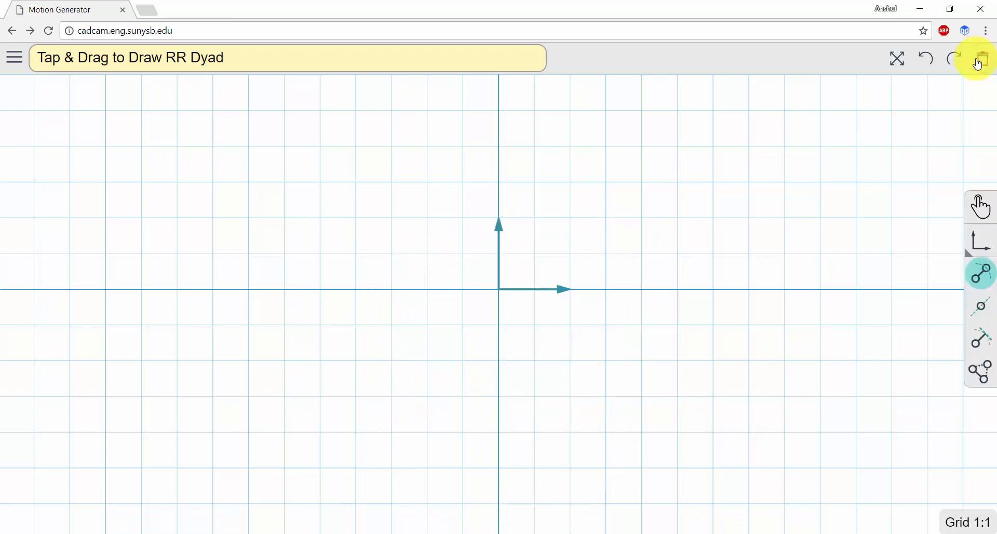
left_click(11, 67)
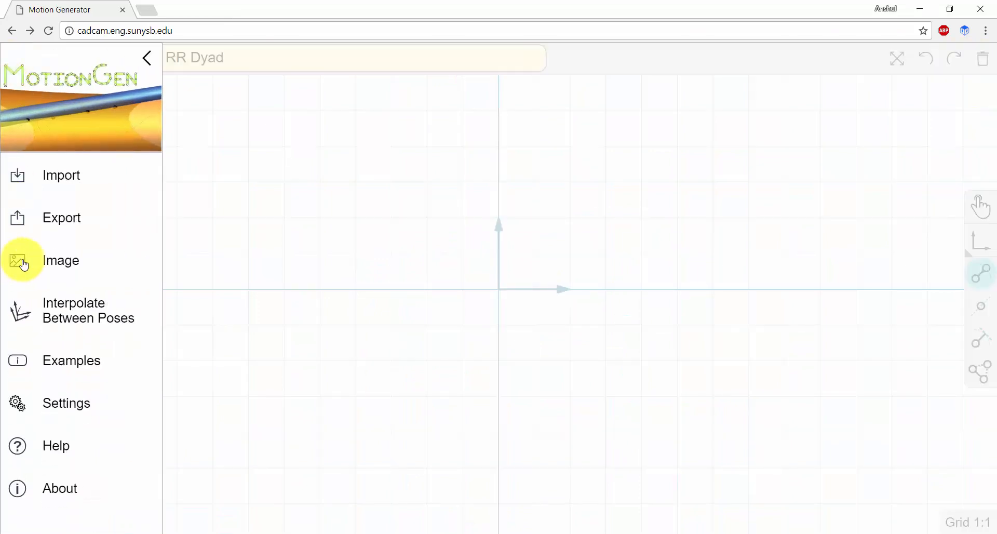
left_click(33, 265)
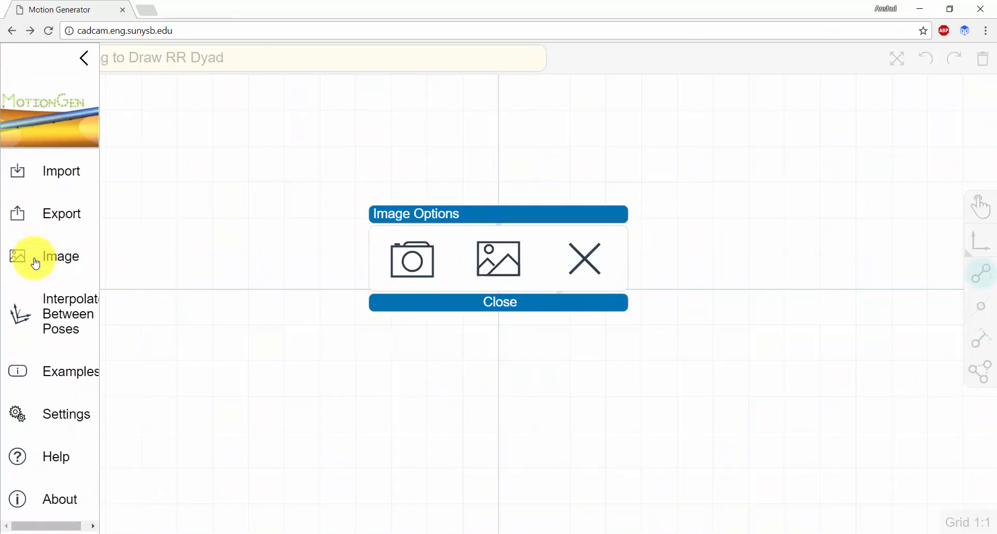
left_click(486, 252)
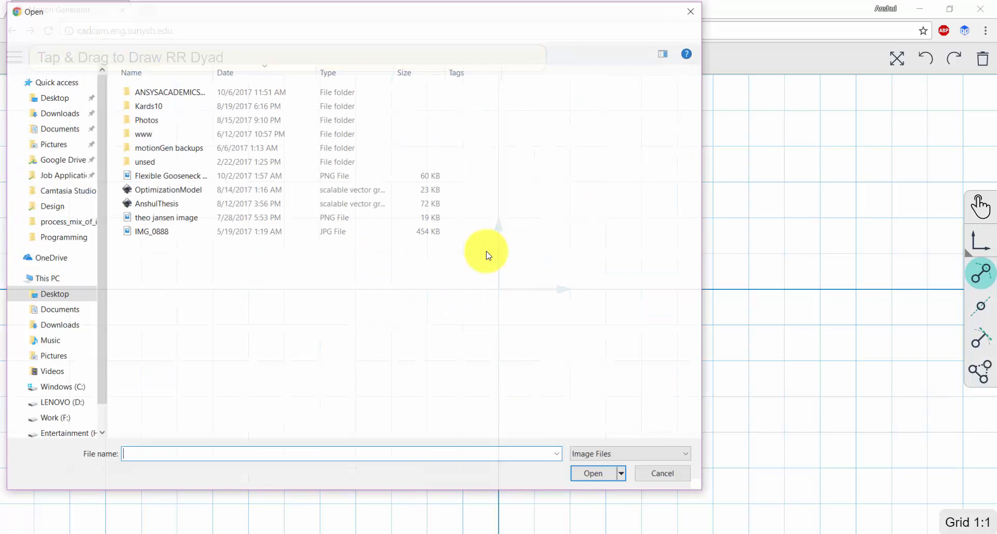
double_click(280, 223)
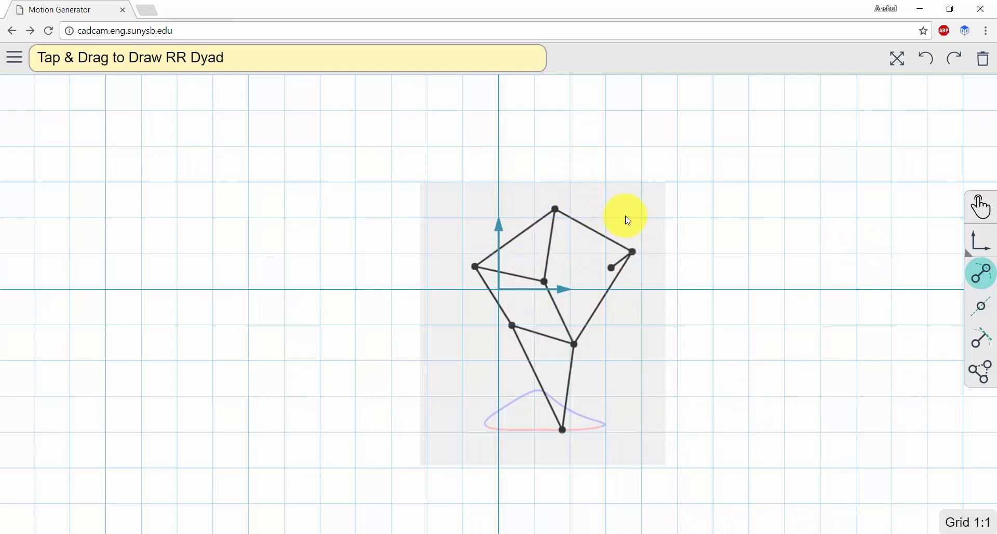
Enlarge the background leg picture slightly and move it so the vertical axis passes between its central joint and crank pivot.
left_click(988, 212)
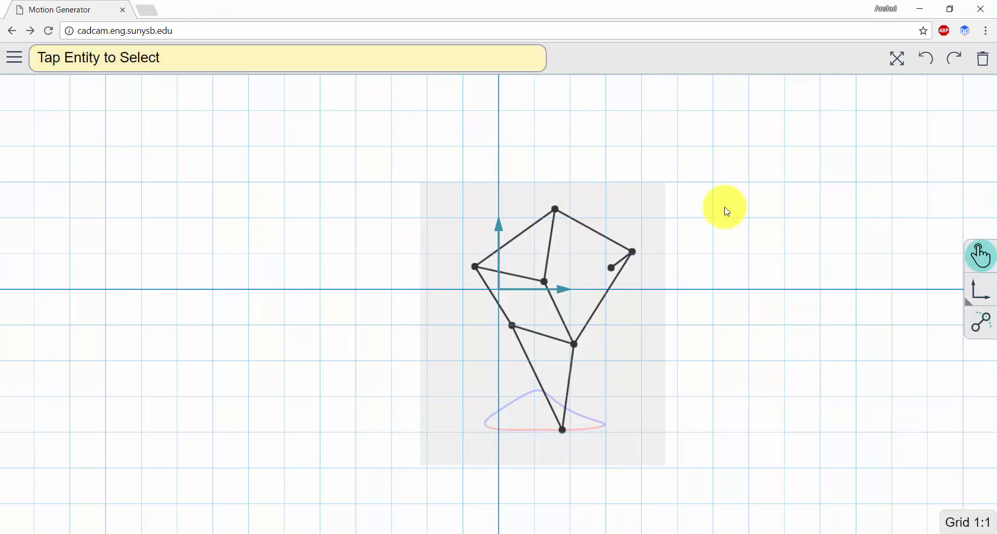
left_click(565, 261)
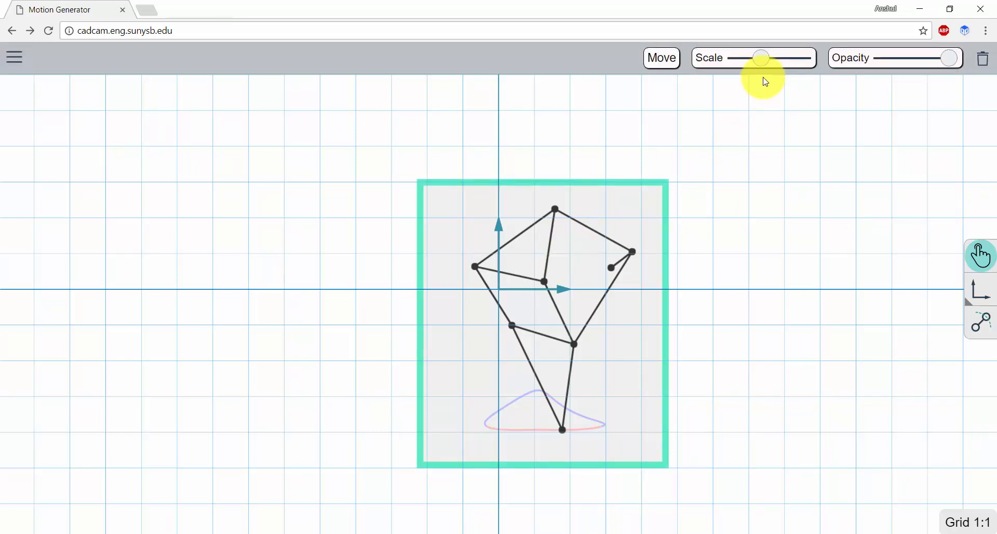
left_click_drag(760, 59, 774, 59)
left_click(668, 59)
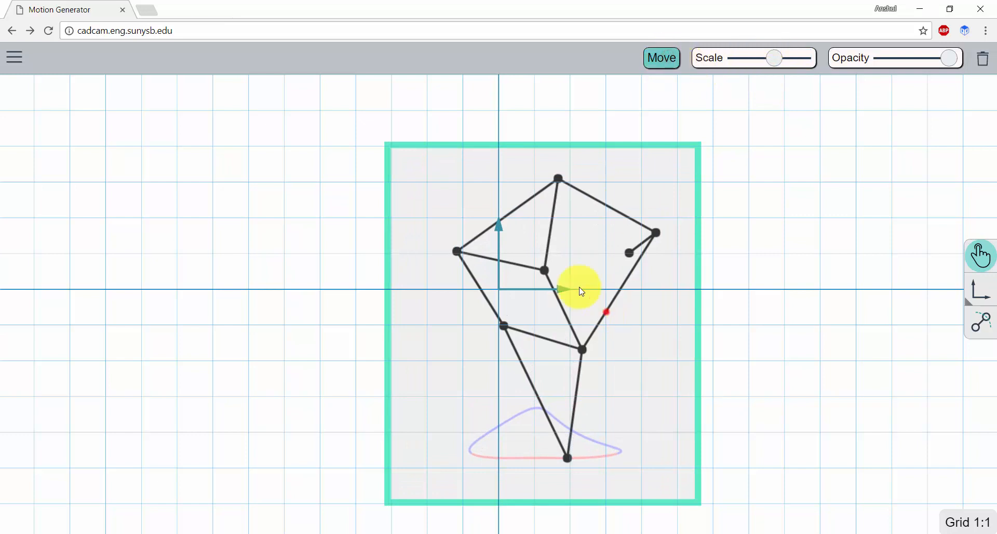
left_click_drag(578, 290, 535, 304)
left_click_drag(503, 292, 531, 315)
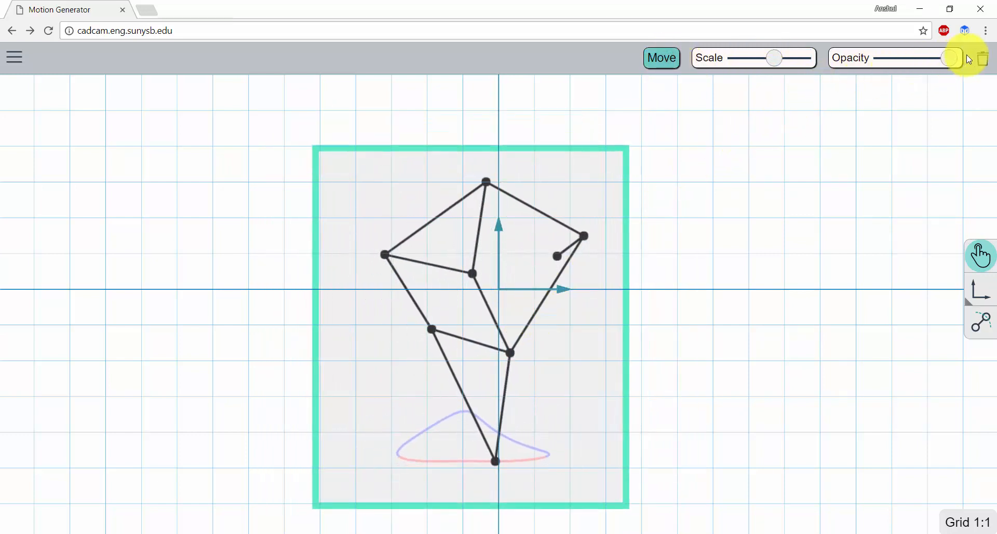
left_click_drag(949, 58, 969, 71)
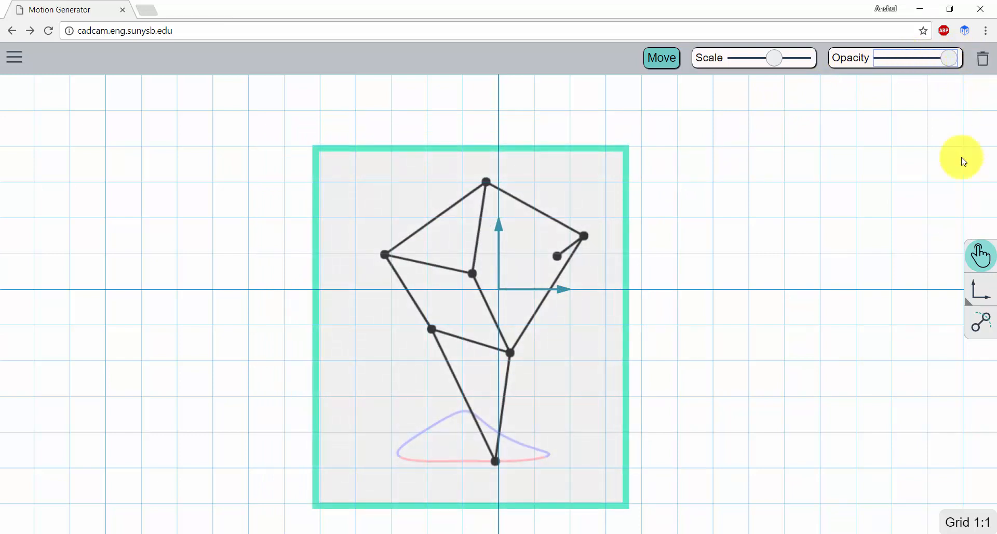
Trace the picture's crank, upper coupler and upright rocker with RR dyads, grounding the crank's inner end and the rocker's lower end.
left_click(981, 323)
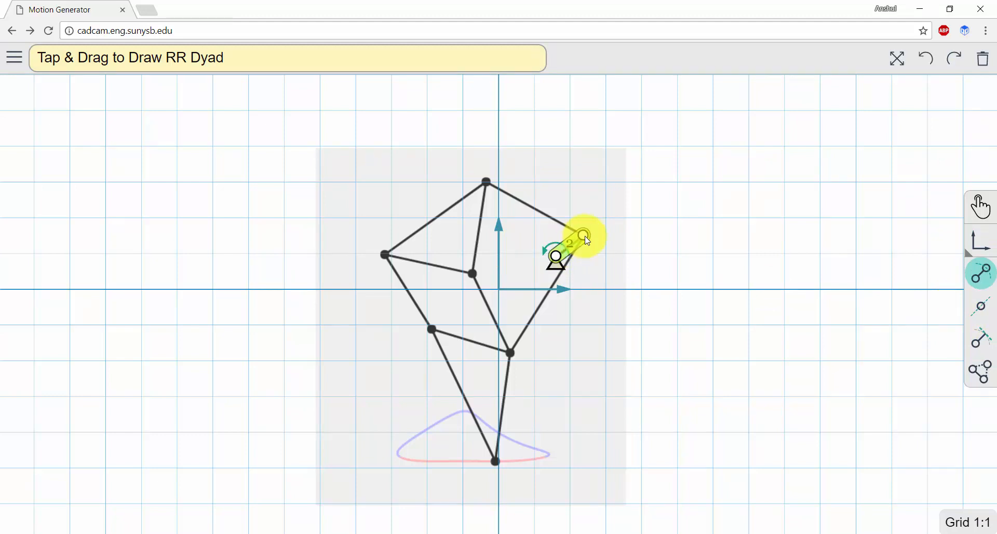
left_click_drag(578, 239, 487, 183)
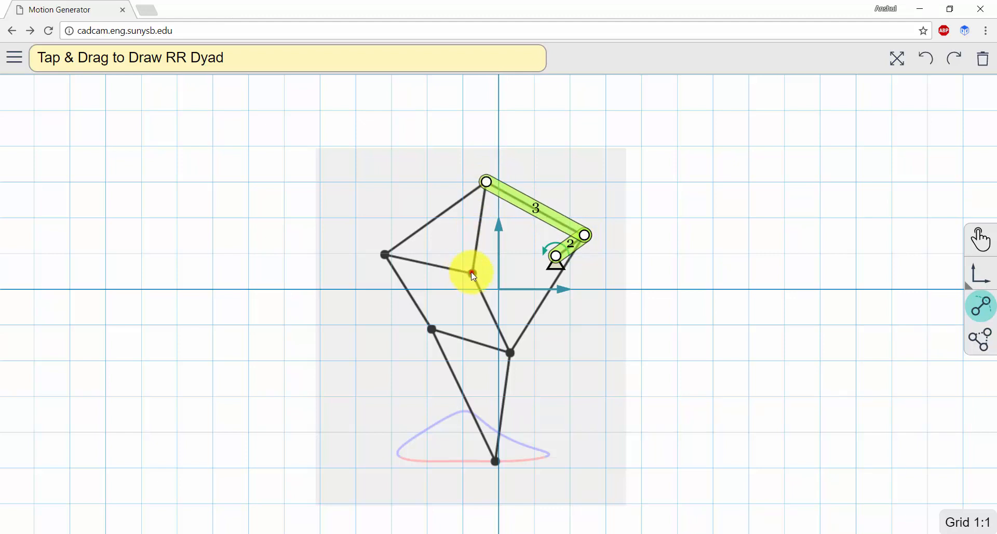
left_click_drag(486, 185, 485, 185)
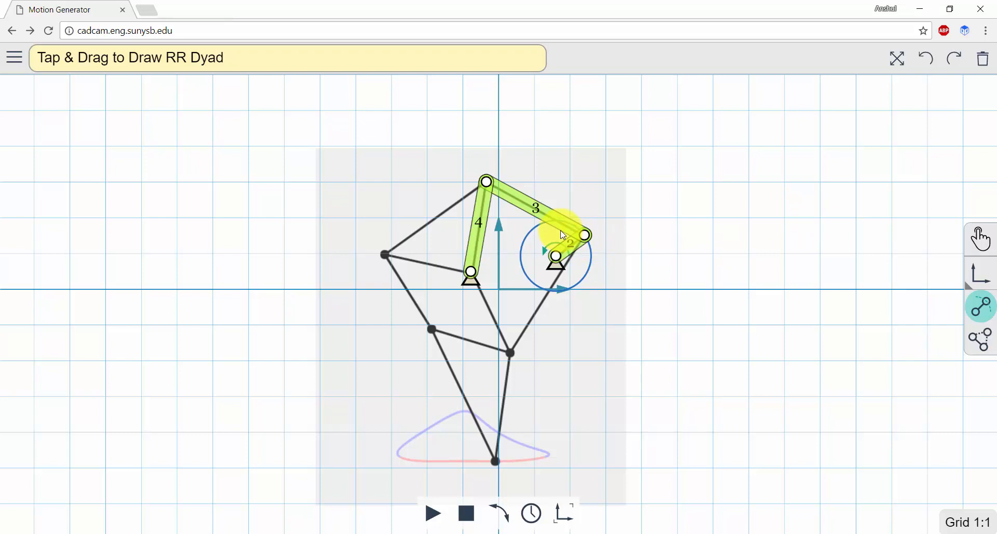
Convert link 4 into a ternary link with its third joint on the picture's leftmost joint, at about (-3.13, 0.97).
left_click(989, 344)
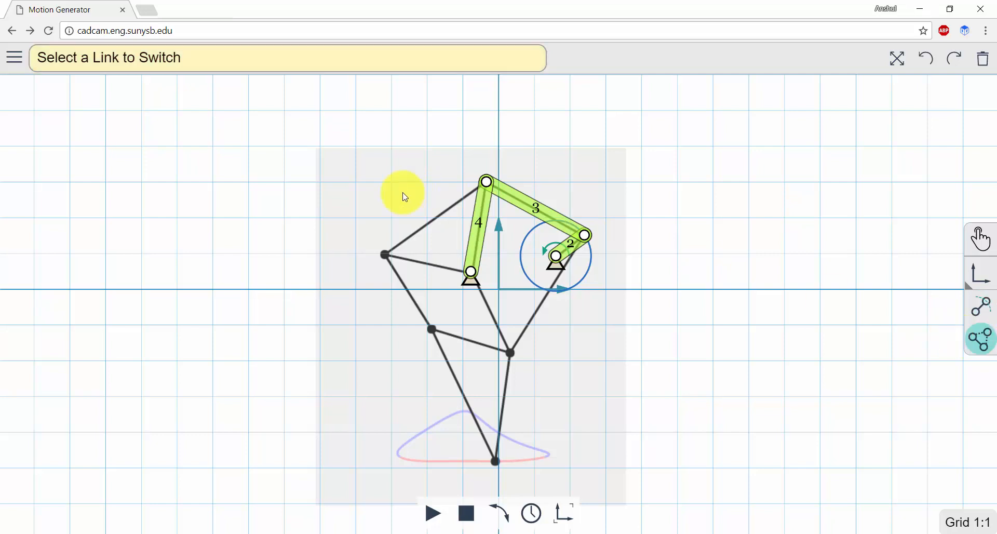
left_click(481, 235)
left_click_drag(487, 233, 387, 260)
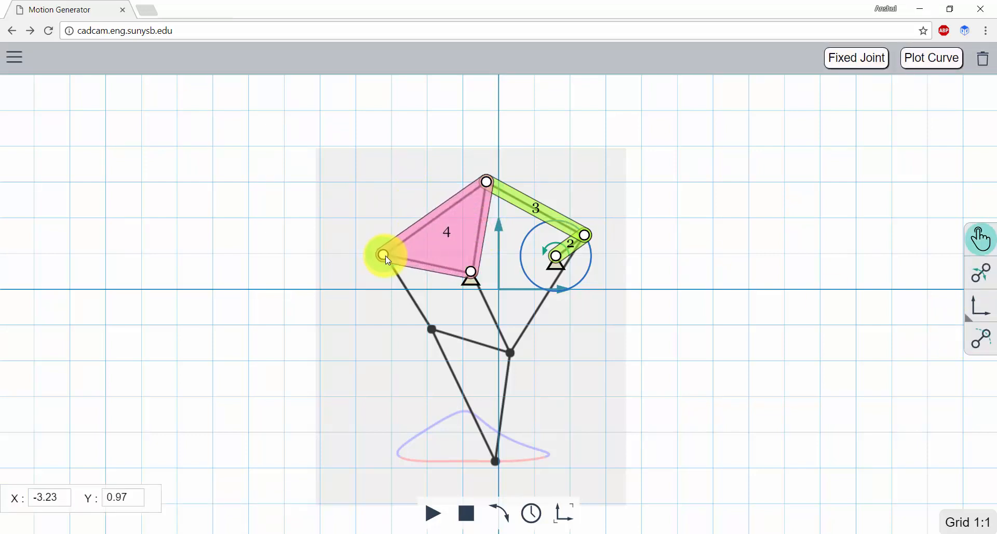
Trace links 5, 6, 7 and 8 over the picture with RR dyads, joining the ternary link, central pivot, lower joints and crank end.
left_click(986, 348)
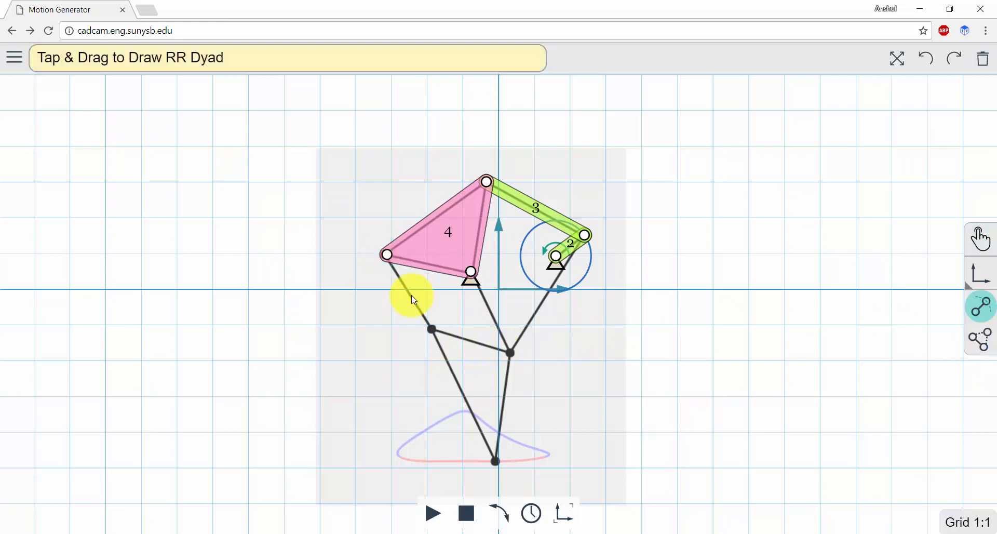
left_click_drag(387, 254, 432, 328)
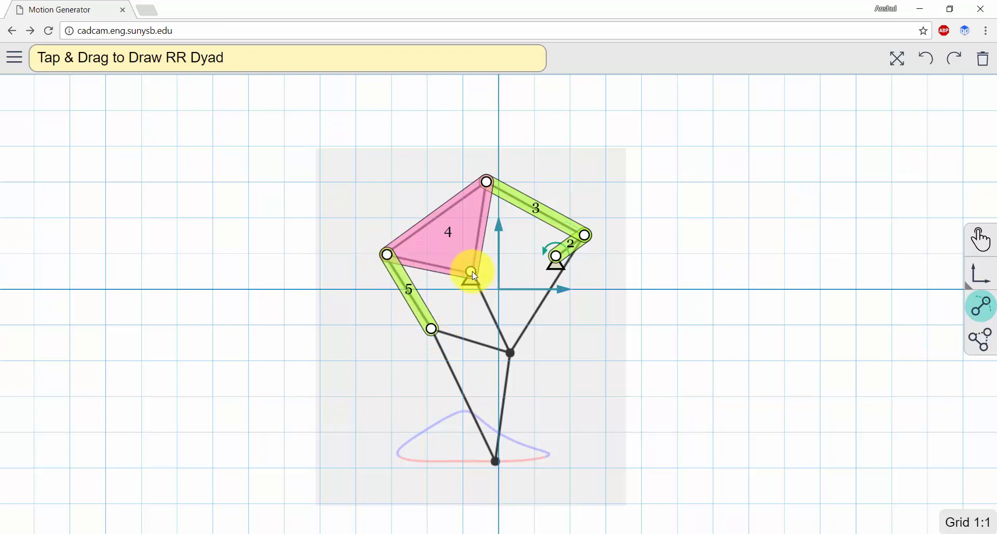
left_click_drag(472, 271, 510, 353)
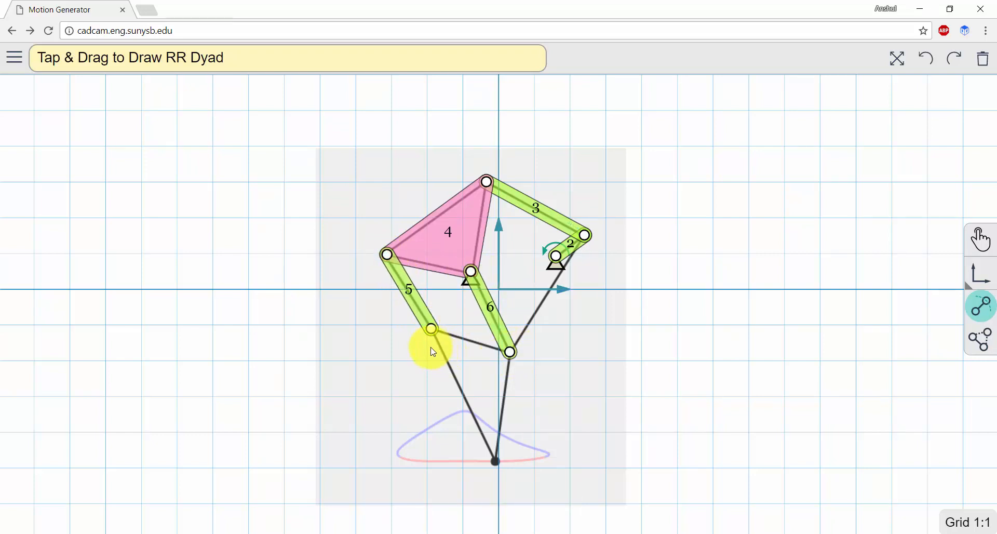
mouse_move(431, 328)
left_mouse_down()
mouse_move(500, 332)
mouse_move(509, 354)
left_mouse_up()
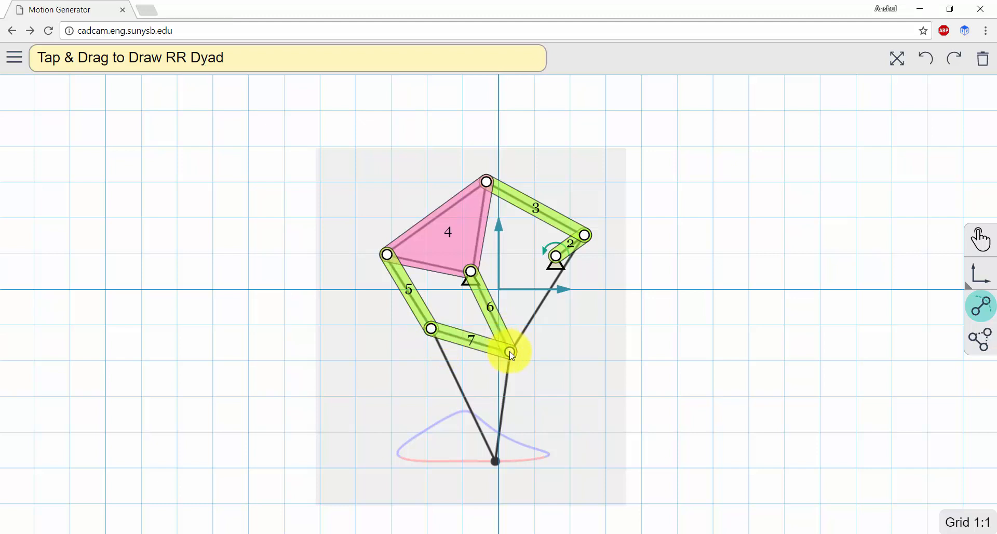
mouse_move(516, 335)
left_mouse_down()
mouse_move(588, 273)
mouse_move(588, 253)
left_mouse_up()
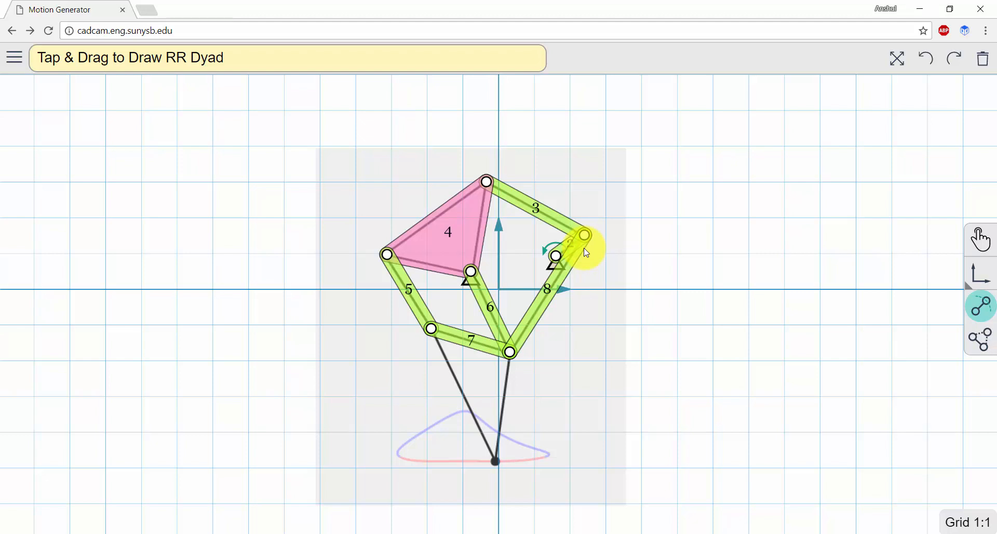
left_click_drag(587, 253, 586, 252)
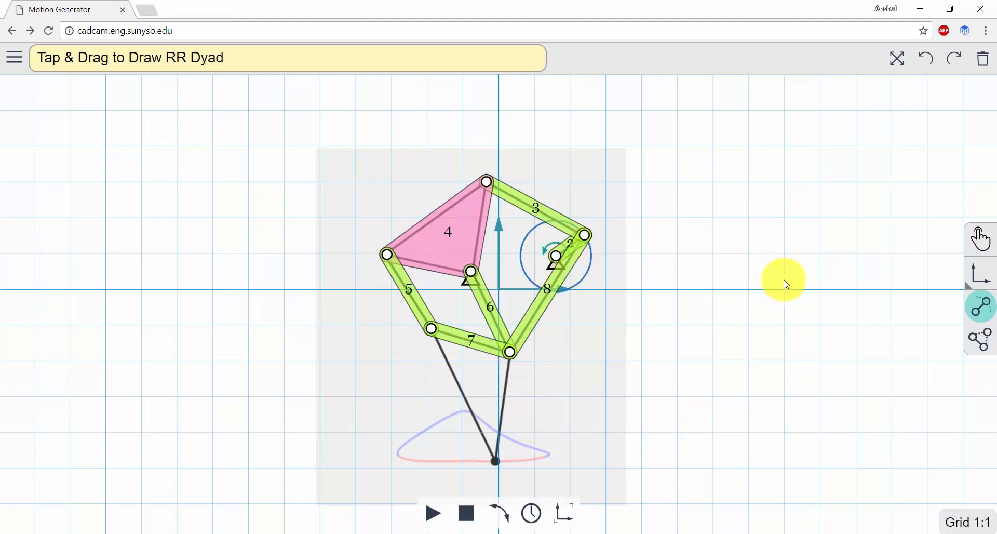
Convert link 7 into a ternary link with its third joint on the picture's foot point, at about (-0.07, -4.82).
left_click(981, 341)
left_click(463, 340)
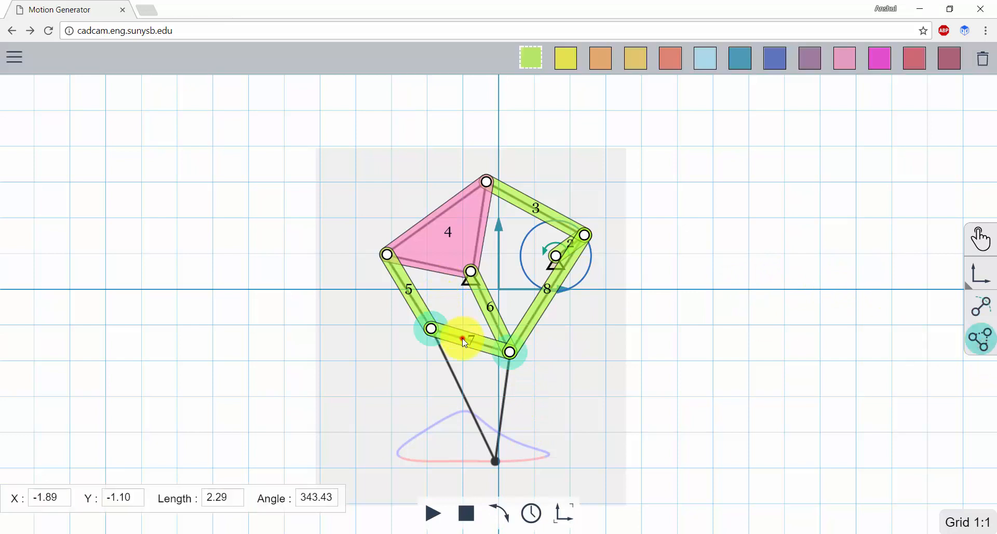
left_click_drag(472, 347, 499, 467)
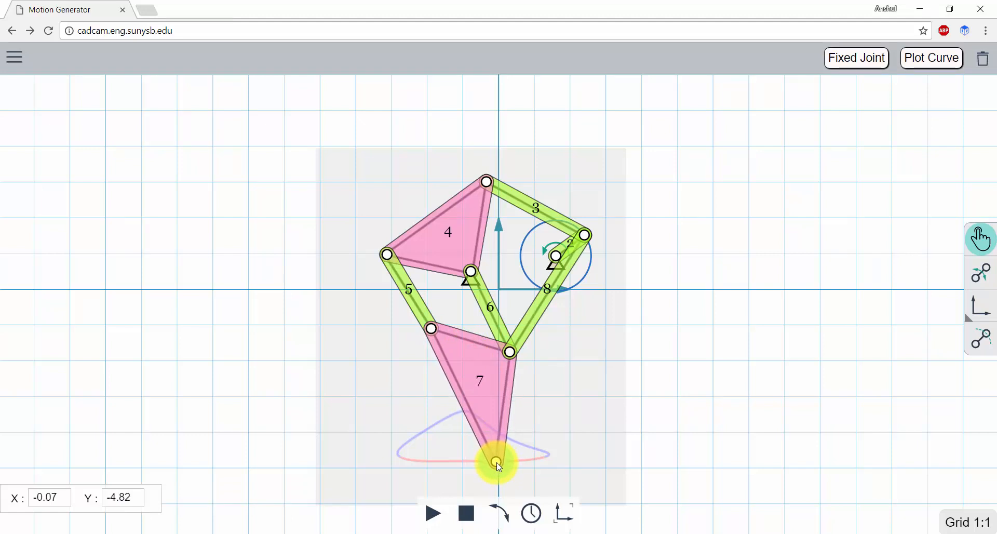
left_click(743, 240)
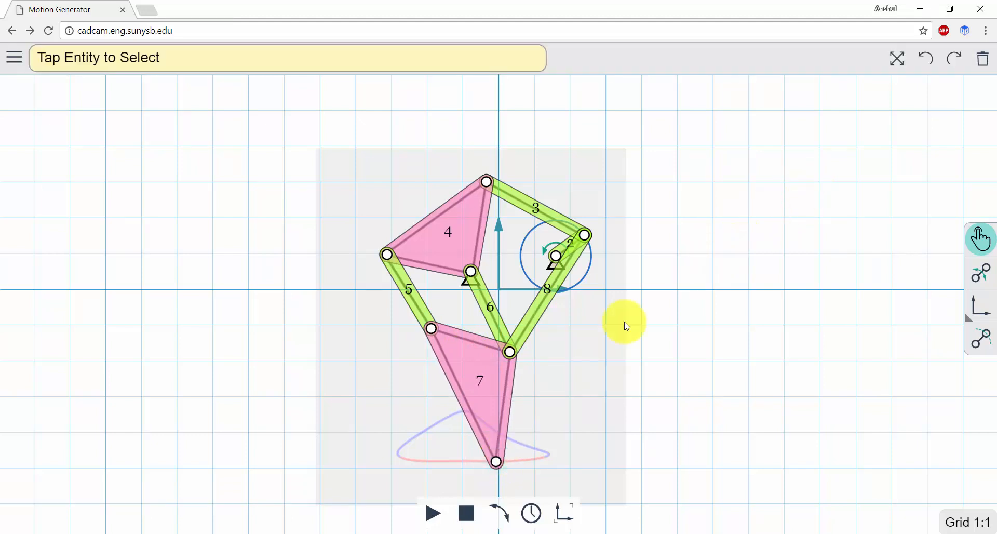
Plot the curve traced by the foot joint and nudge that joint to about (-0.07, -4.84).
left_click(499, 463)
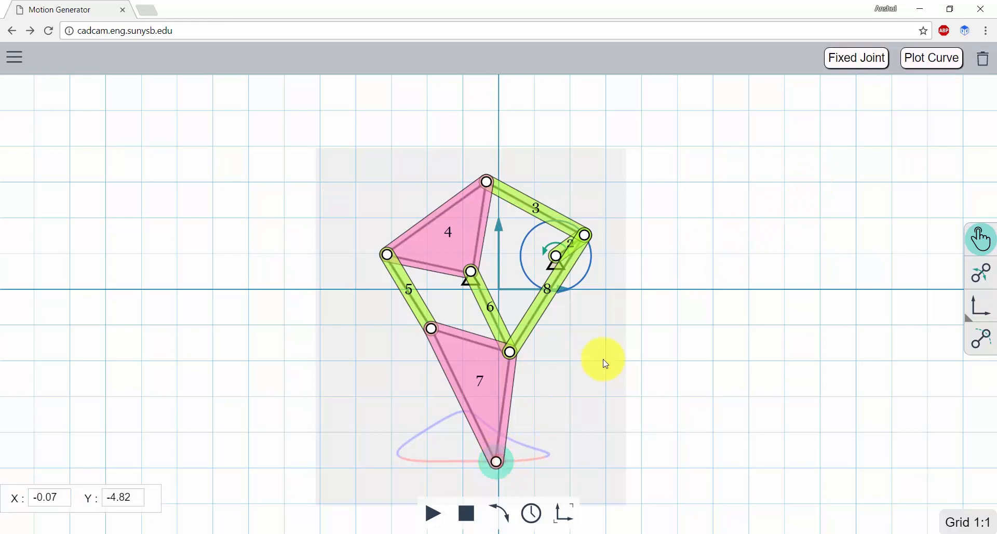
left_click(941, 69)
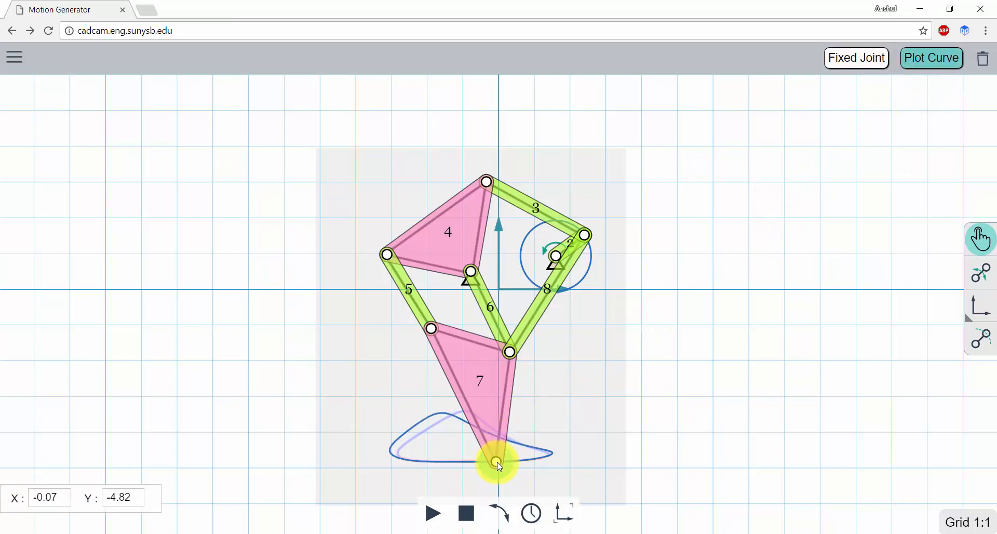
mouse_move(496, 465)
left_mouse_down()
mouse_move(459, 452)
mouse_move(441, 430)
mouse_move(429, 403)
mouse_move(442, 367)
mouse_move(488, 379)
mouse_move(516, 450)
mouse_move(509, 472)
mouse_move(500, 471)
mouse_move(505, 460)
mouse_move(498, 468)
left_mouse_up()
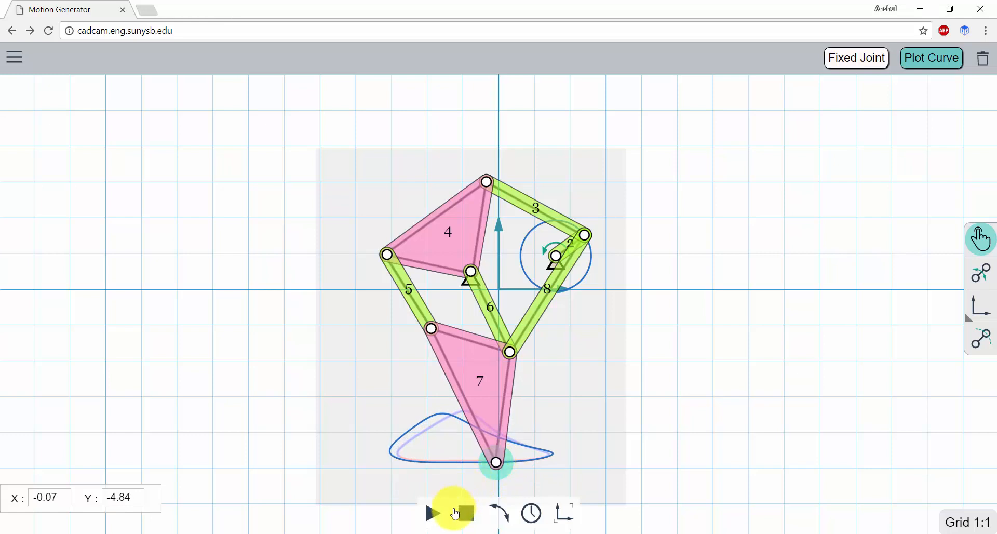
Play the walking motion of the completed leg mechanism and stop it.
left_click(433, 513)
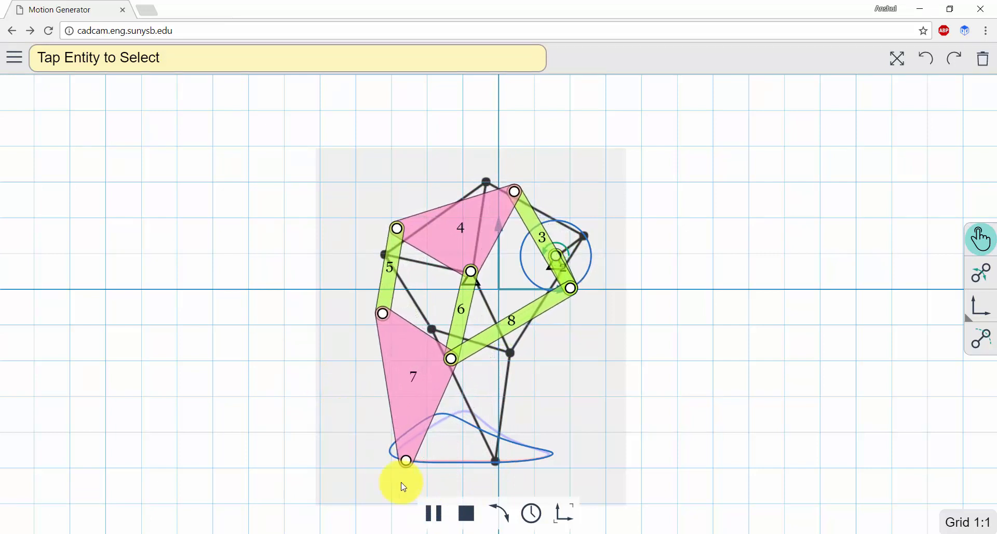
left_click(465, 513)
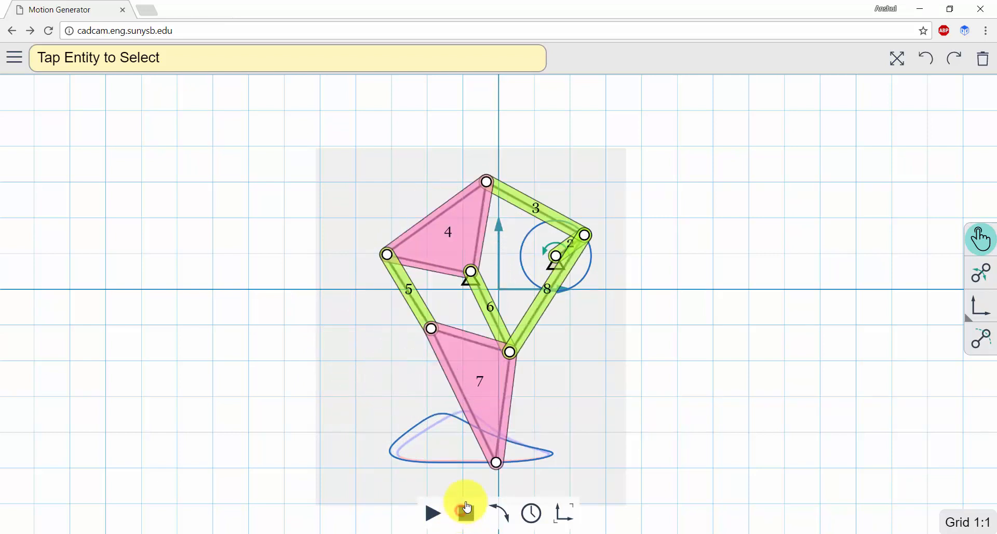
Set the driving joint's speed to 50 RPM, and play the leg's motion at that speed before stopping it.
left_click(556, 255)
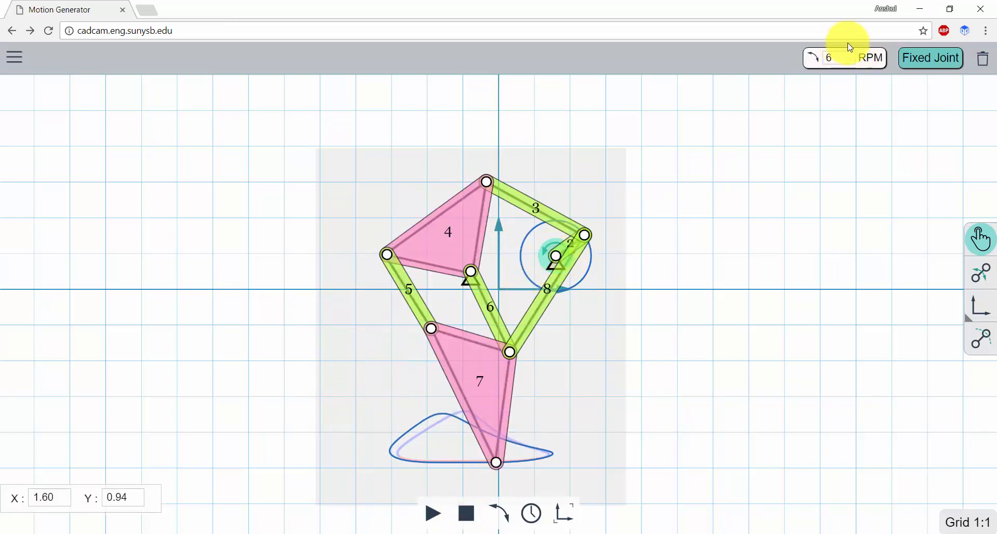
left_click(835, 58)
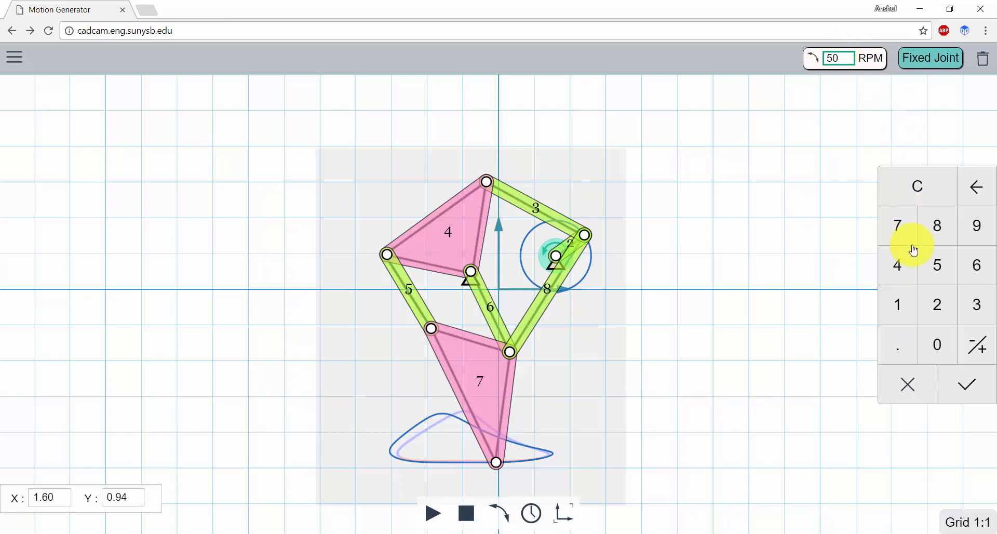
key("Return")
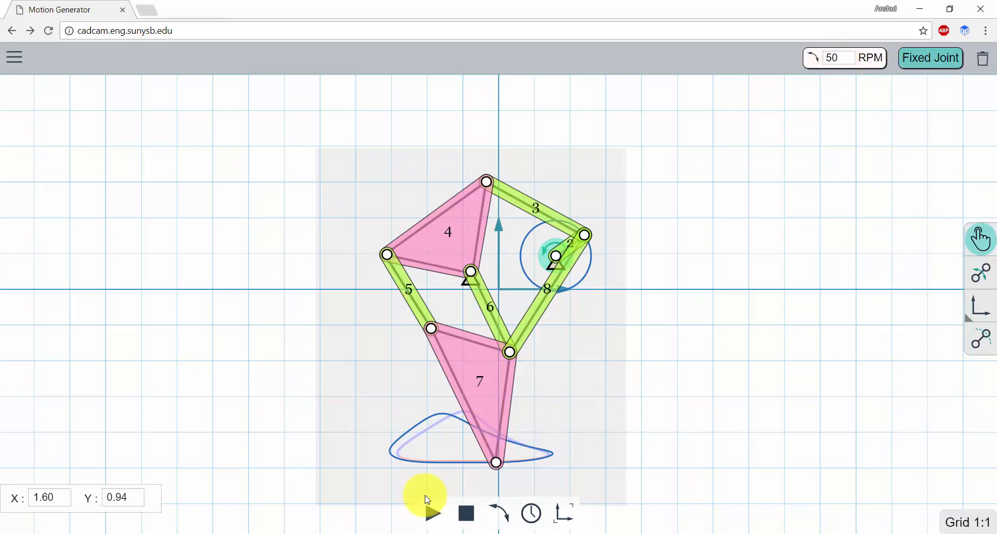
left_click(433, 513)
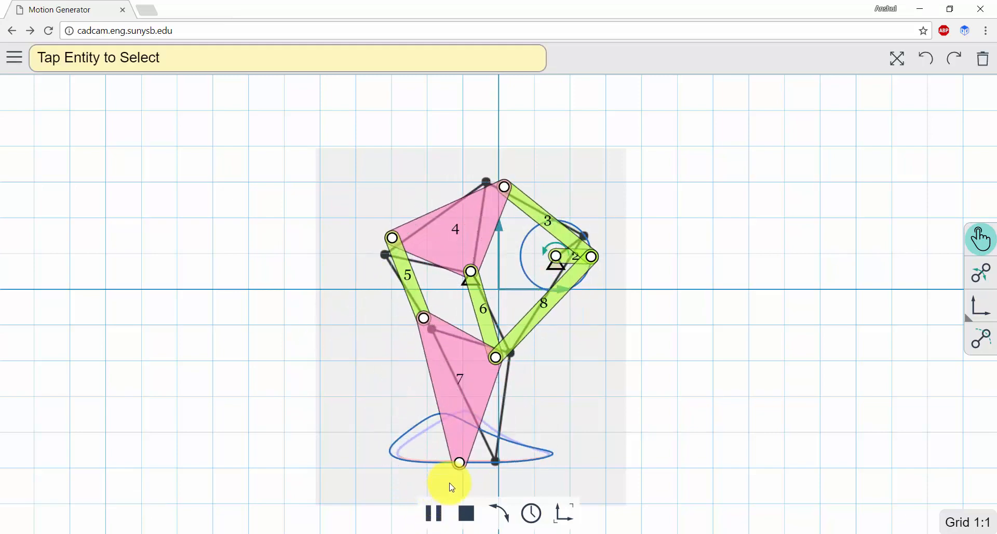
left_click(466, 514)
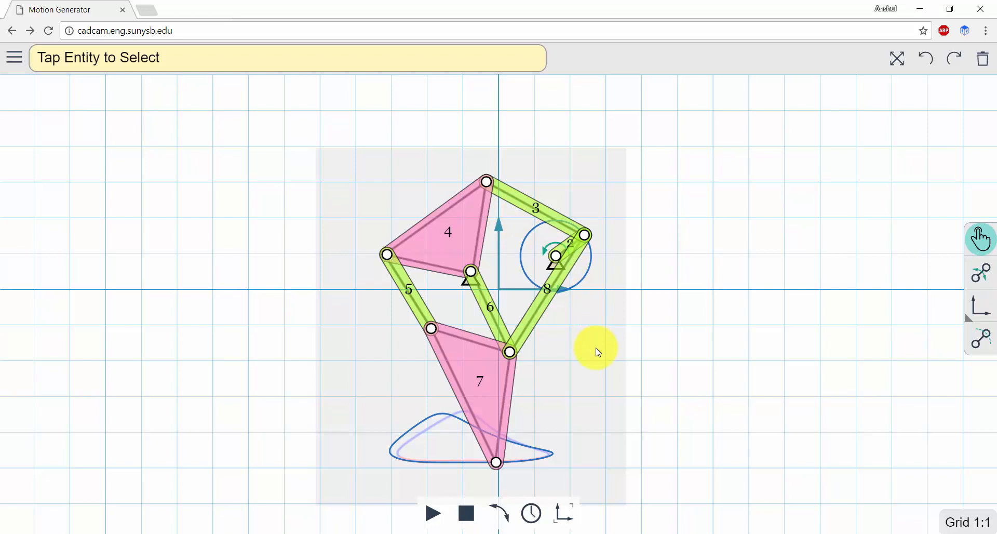
Export the linkage data as a PDF and save it to the Desktop under the suggested file name.
left_click(14, 57)
left_click(41, 229)
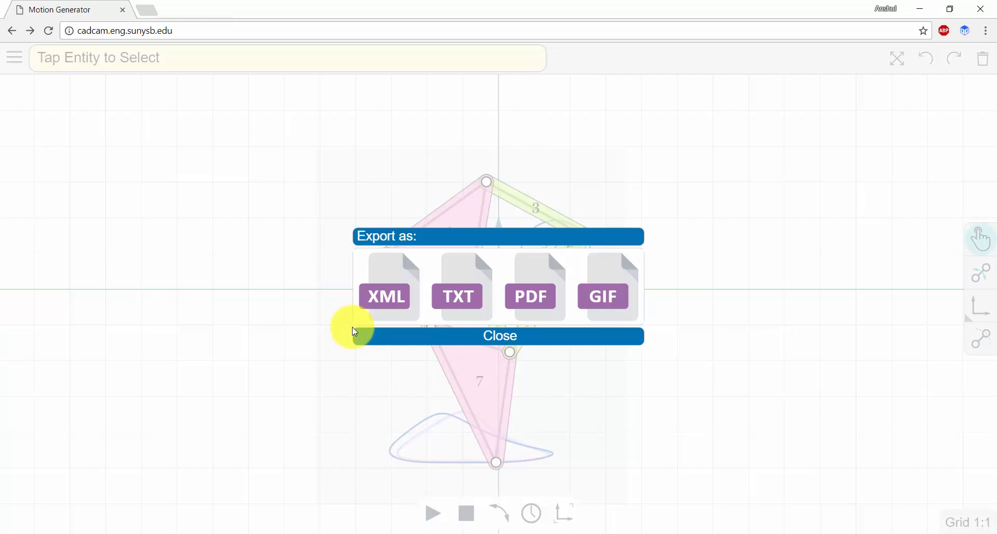
left_click(554, 299)
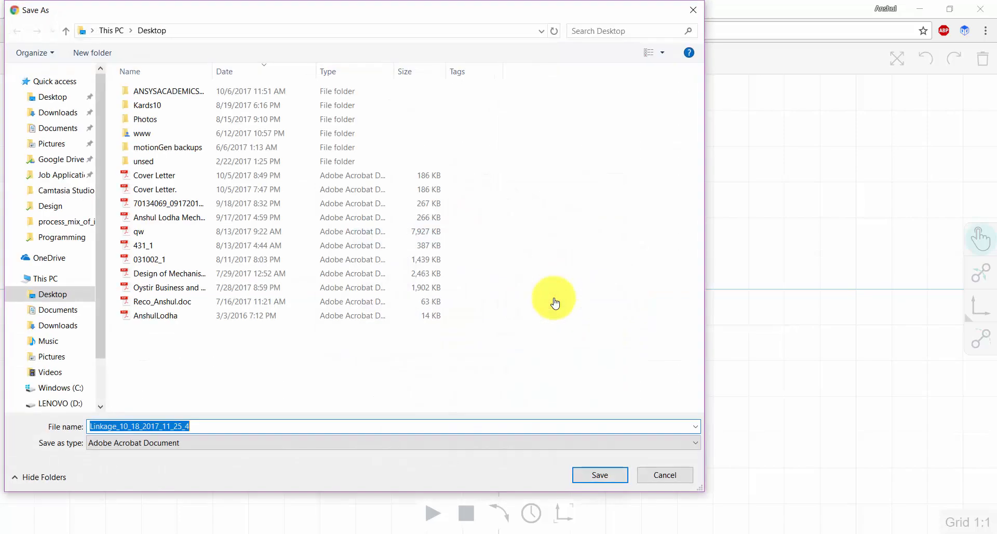
left_click(598, 476)
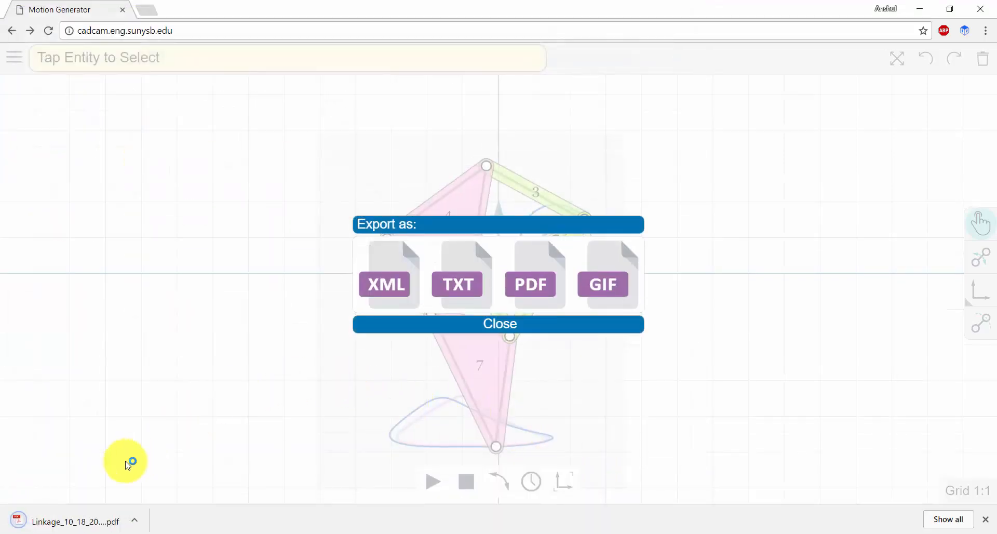
Open the exported PDF and review its linkage drawing and joint information table.
left_click(82, 523)
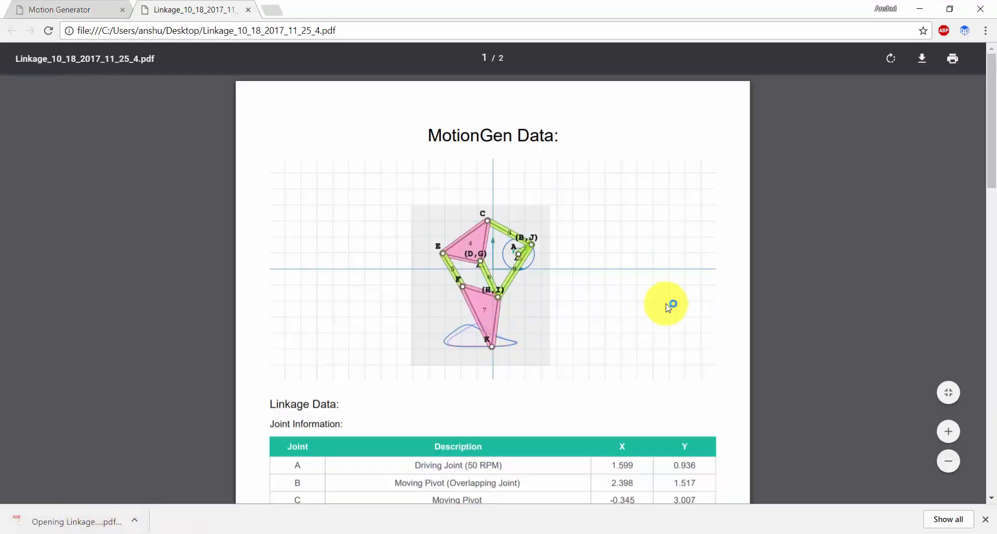
scroll(571, 224, "down", 3)
scroll(555, 214, "up", 2)
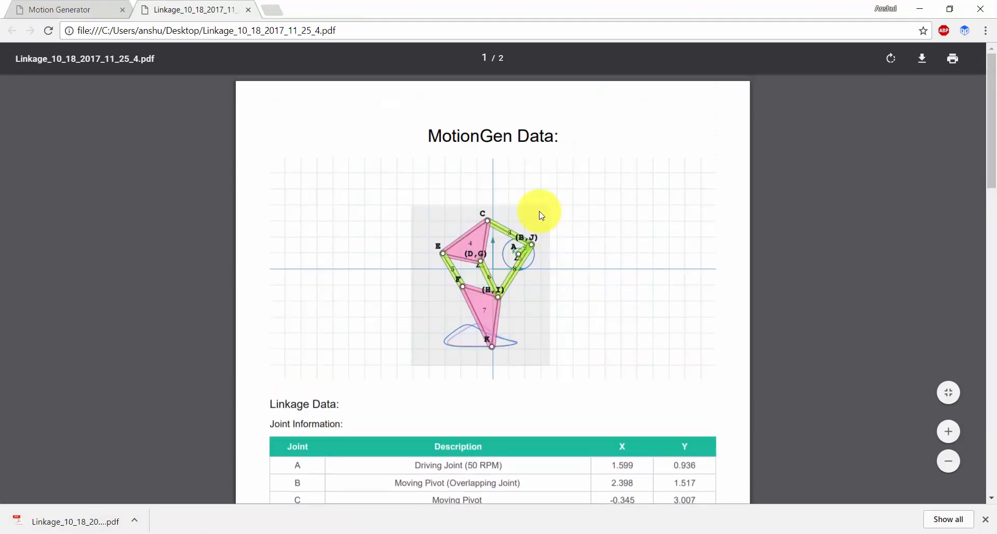
scroll(515, 218, "down", 3)
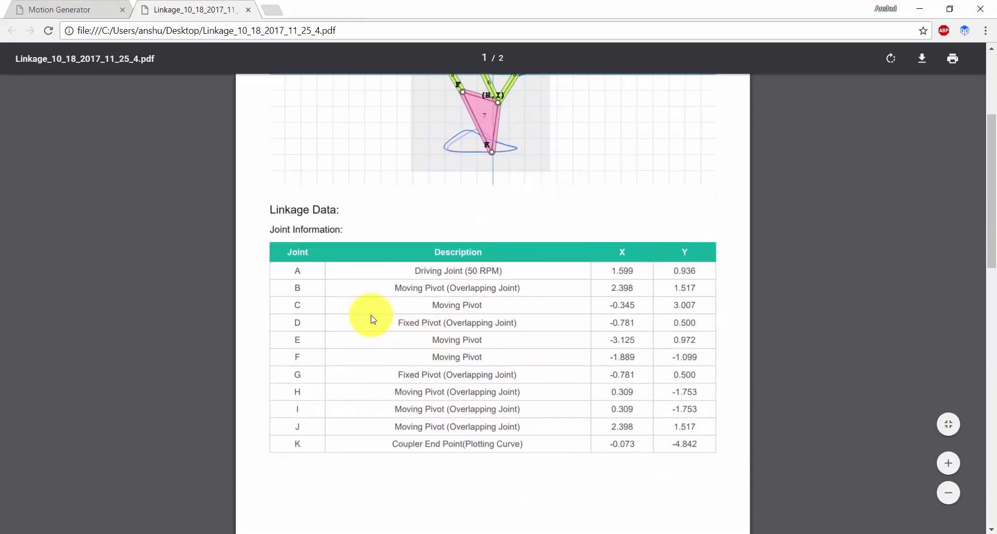
Review the link length and link angle tables in the exported PDF, and return to the linkage drawing.
scroll(512, 312, "down", 7)
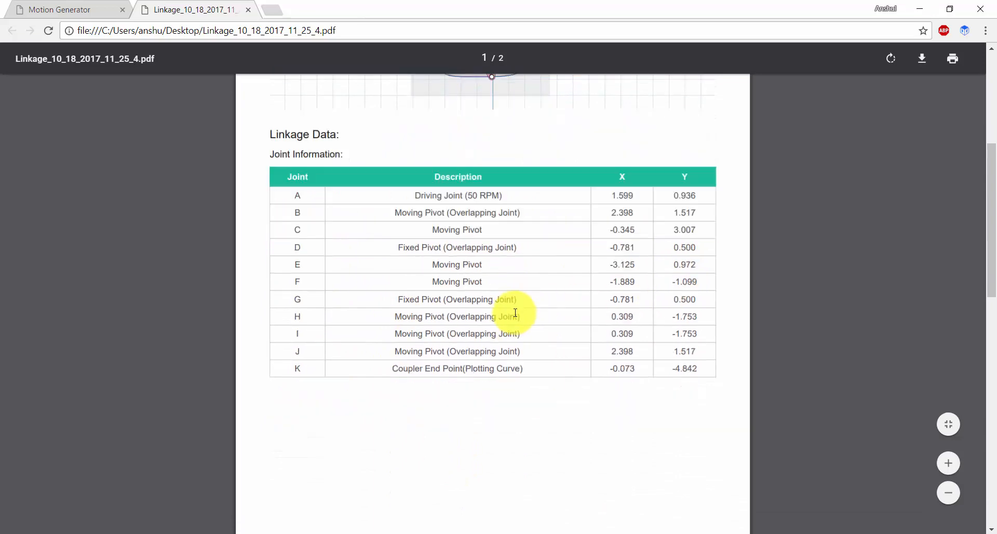
scroll(513, 262, "down", 6)
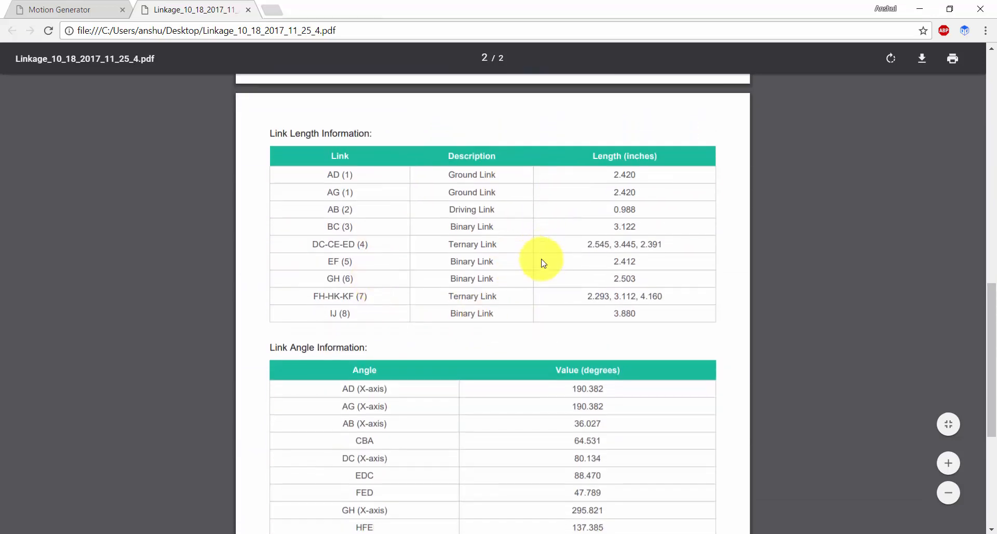
scroll(506, 254, "up", 13)
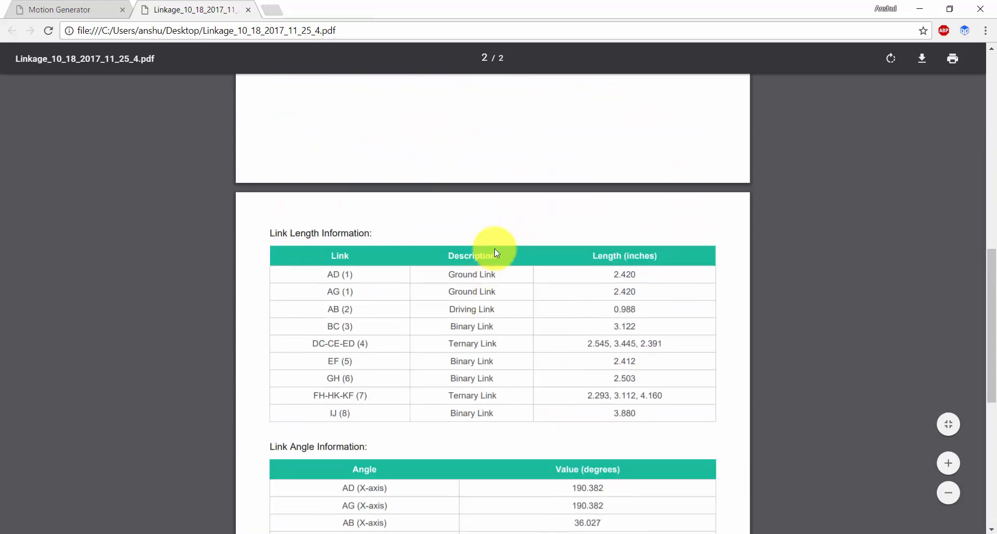
scroll(475, 302, "up", 5)
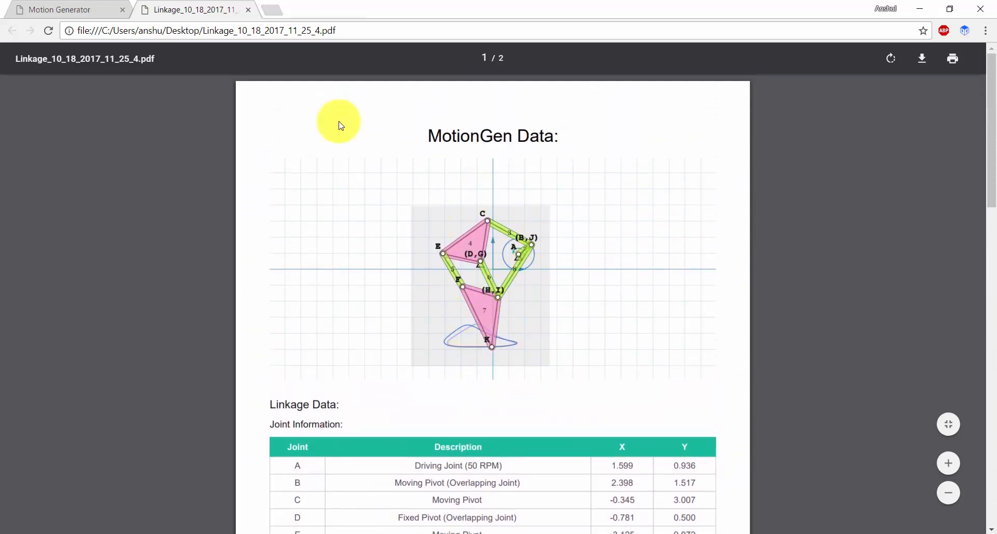
Switch back to Motion Generator and export the leg mechanism as a GIF, hiding the export progress to run in the background.
left_click(50, 5)
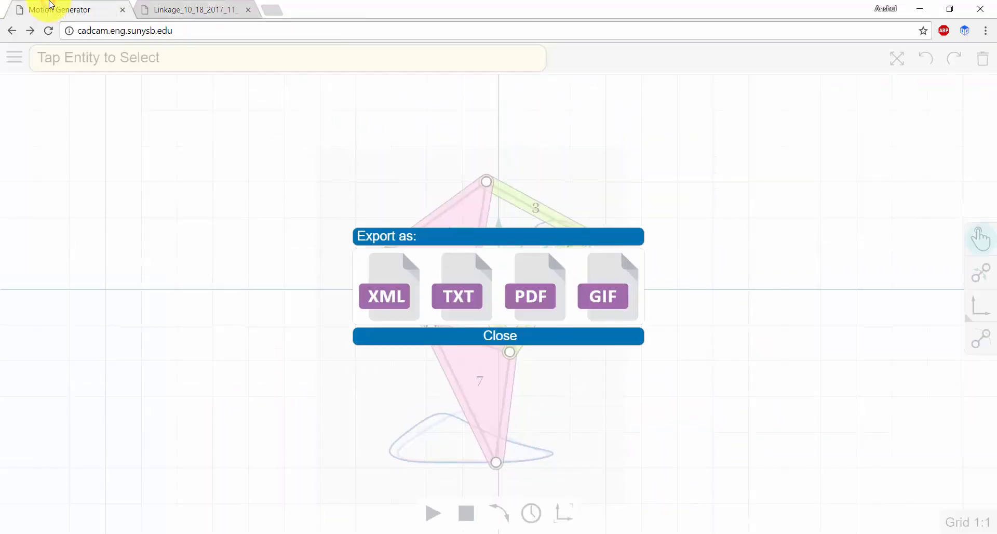
left_click(598, 313)
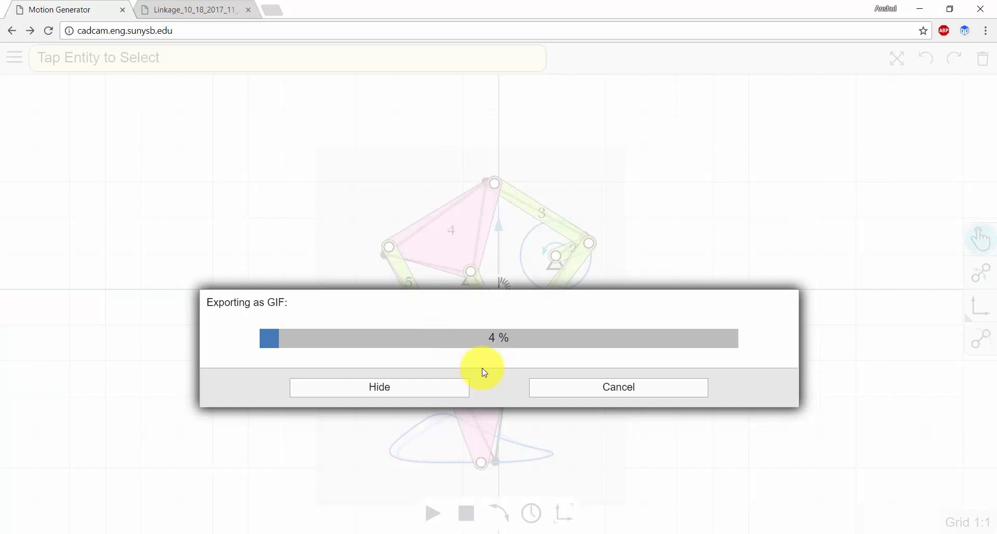
left_click(434, 393)
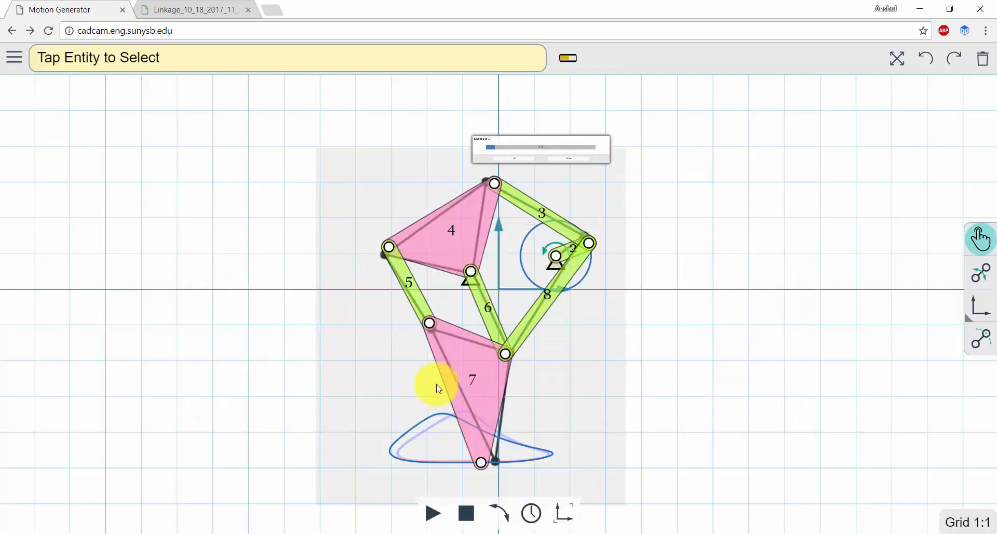
left_click(576, 72)
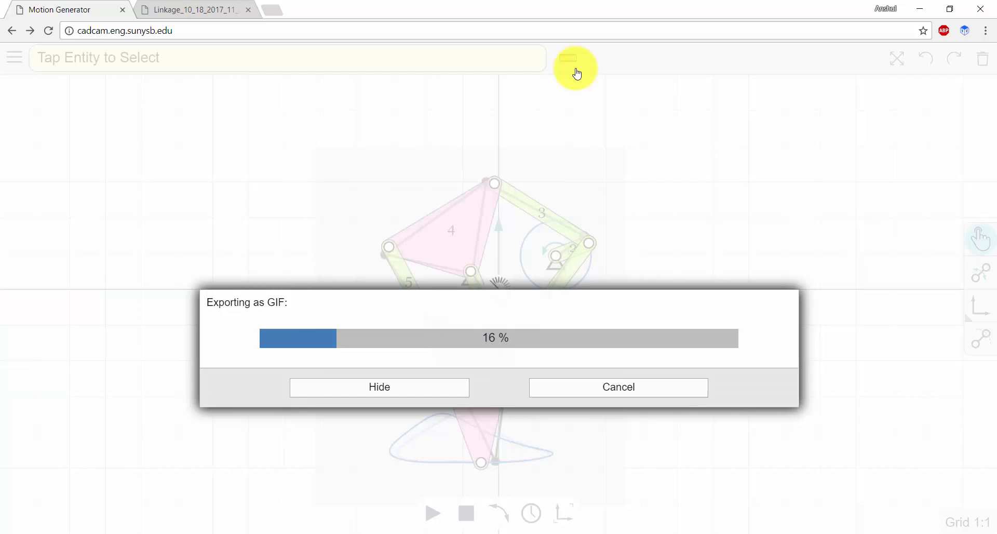
left_click(410, 393)
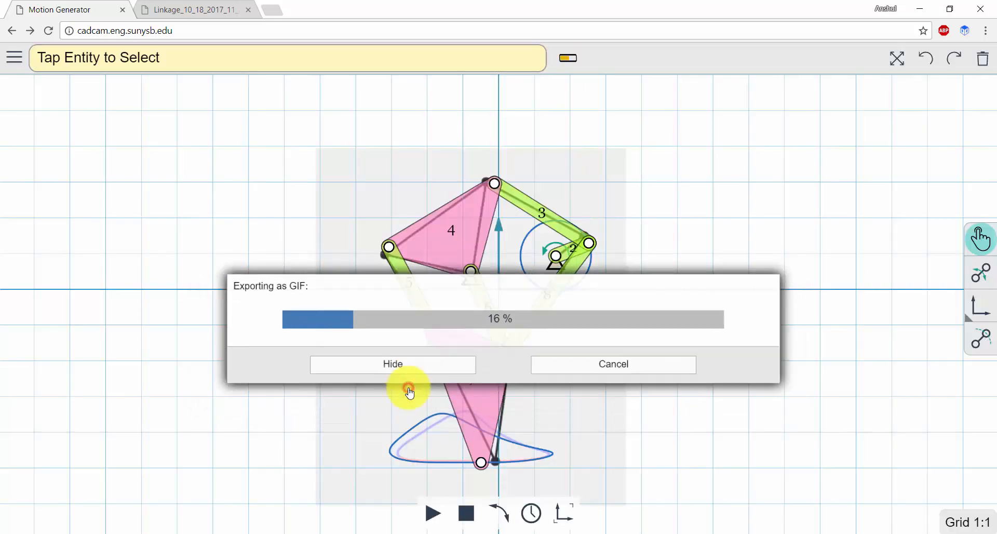
Clear the workspace by deleting the whole leg linkage and its background image.
left_click(899, 64)
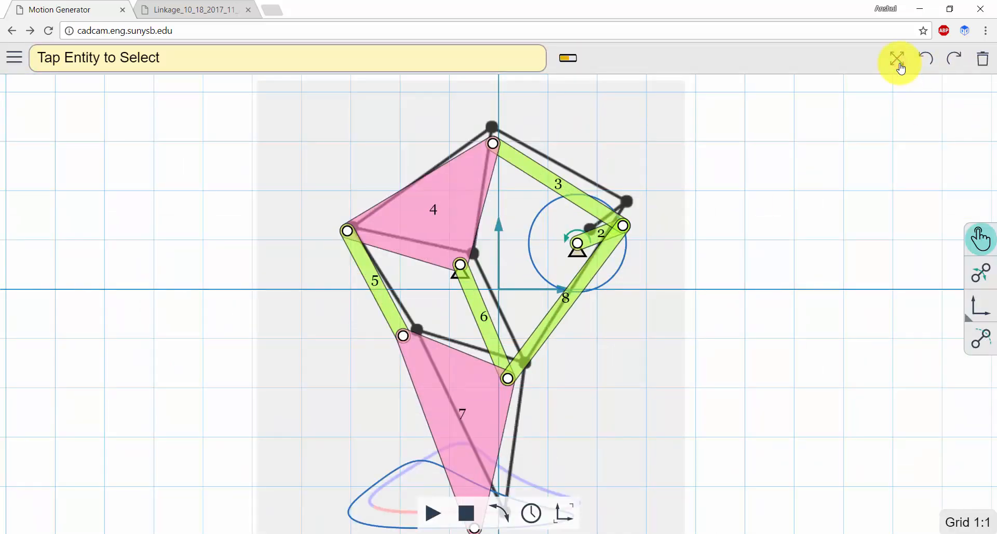
left_click(985, 63)
left_click(630, 202)
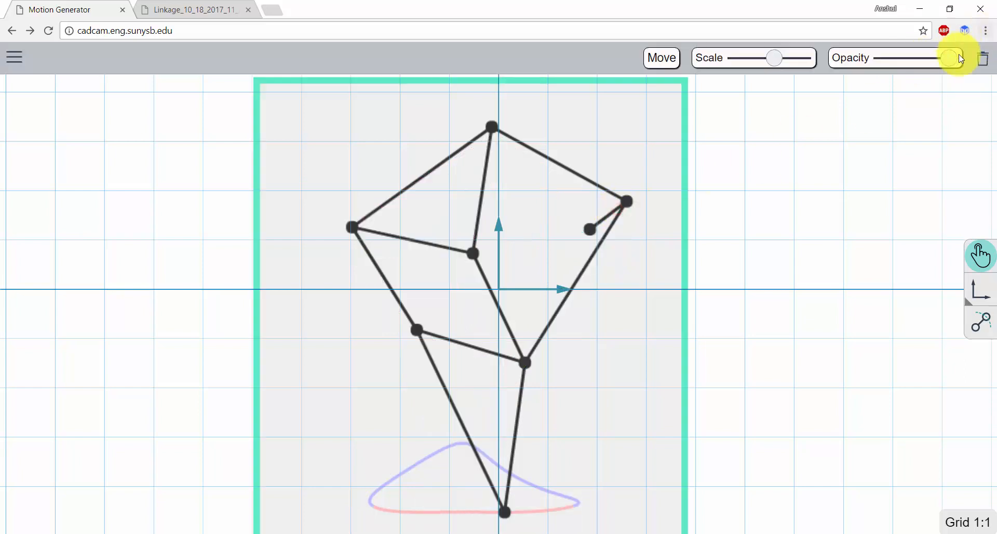
left_click(976, 62)
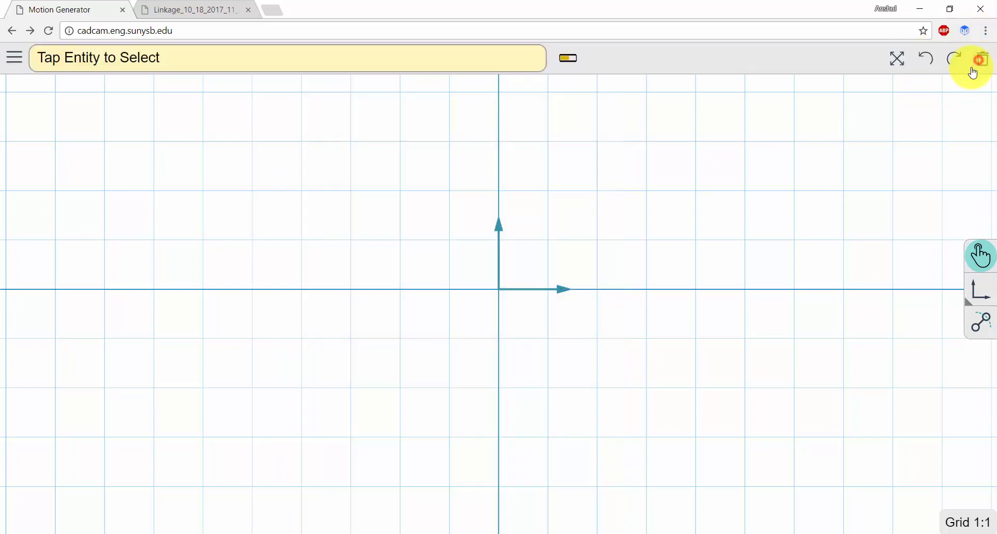
Import a mechanism from the Data_10_18_2017 XML file on the Desktop.
left_click(6, 62)
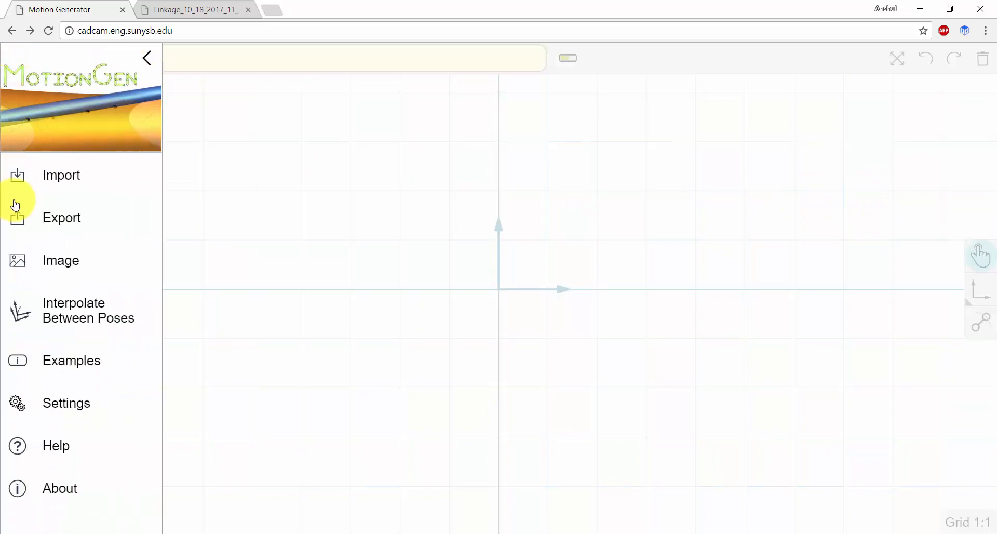
left_click(26, 178)
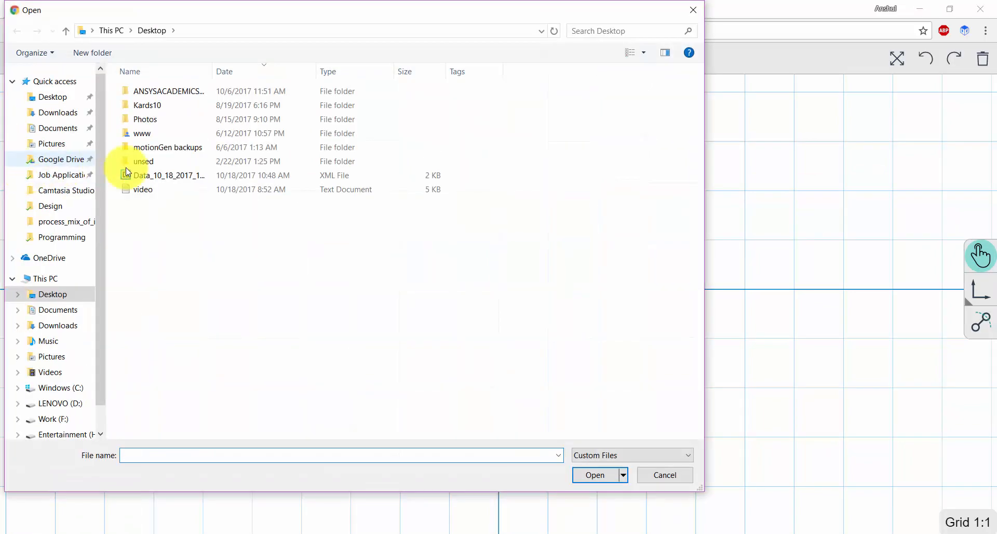
double_click(178, 175)
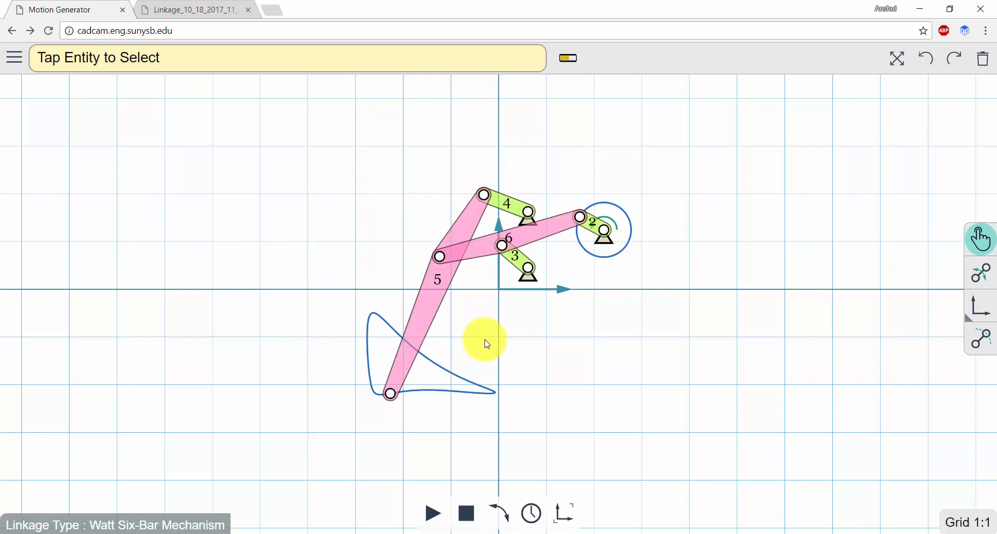
Export the imported mechanism as a TXT file and save it to the Desktop as Data_10_18_2017_11_26_29.
left_click(8, 70)
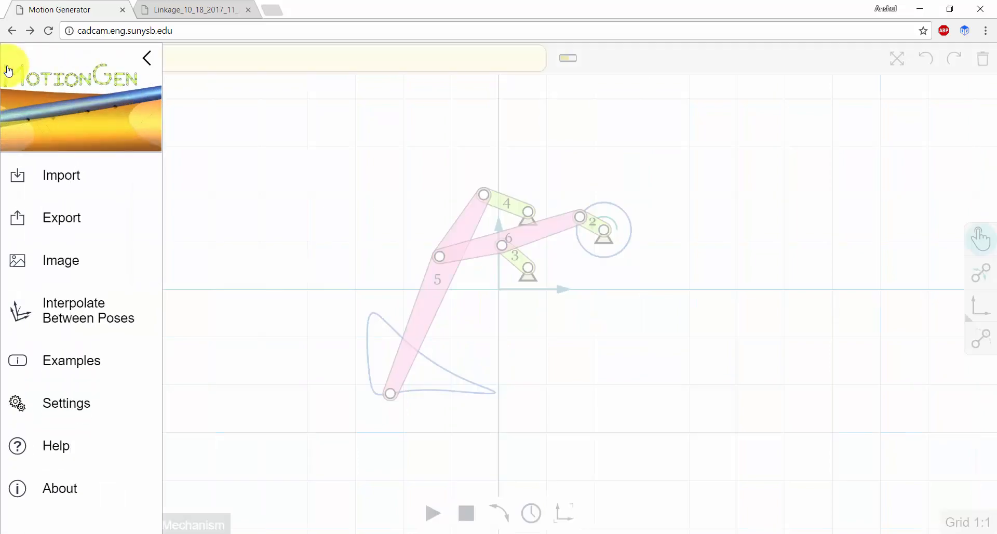
left_click(20, 223)
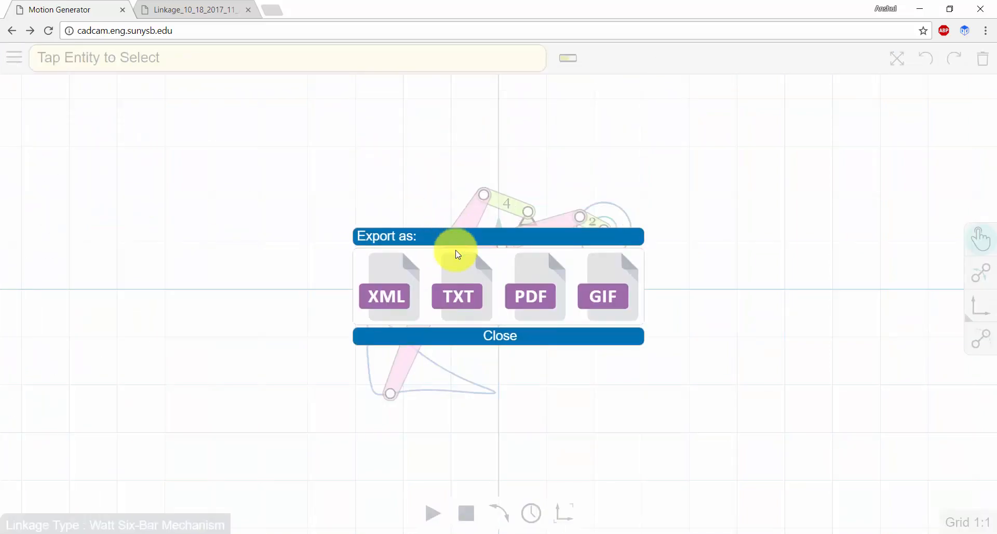
left_click(464, 279)
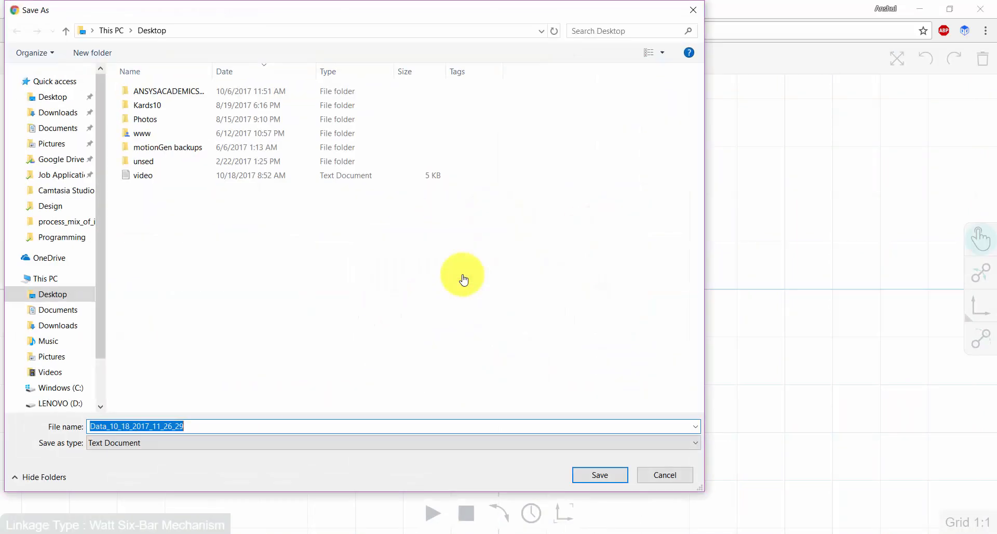
left_click(602, 477)
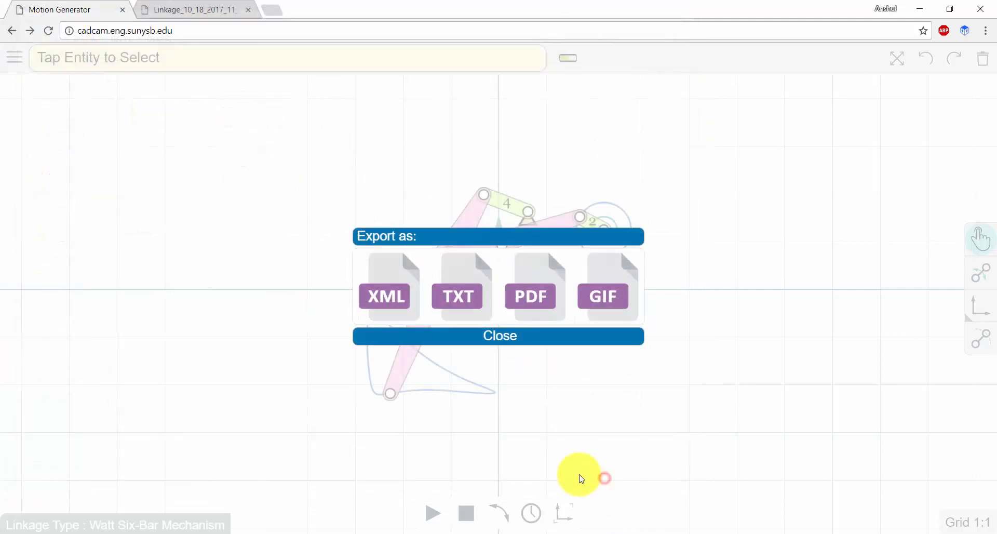
Open the exported text file in Notepad, review its joint coordinates, link definitions and rgba link colours, and close it.
left_click(17, 521)
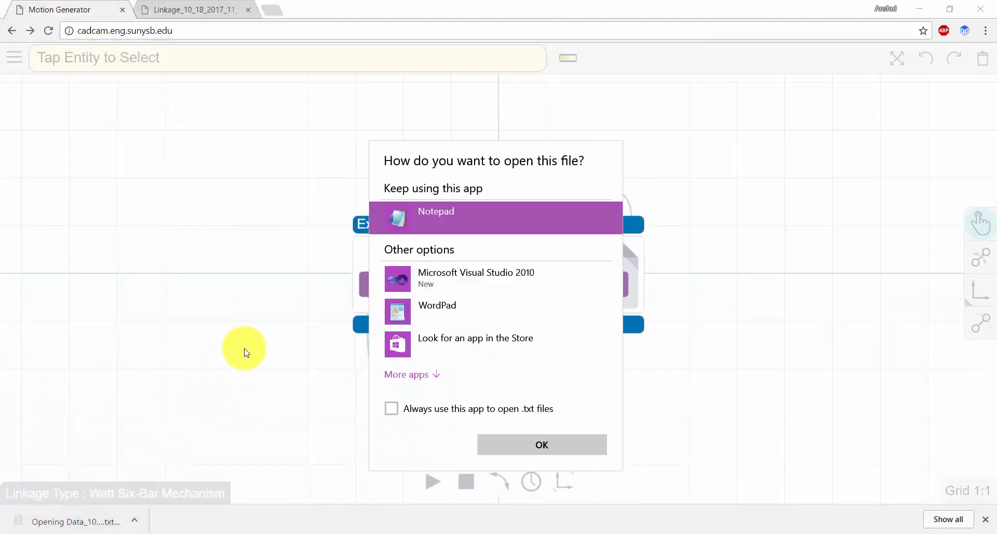
left_click(530, 439)
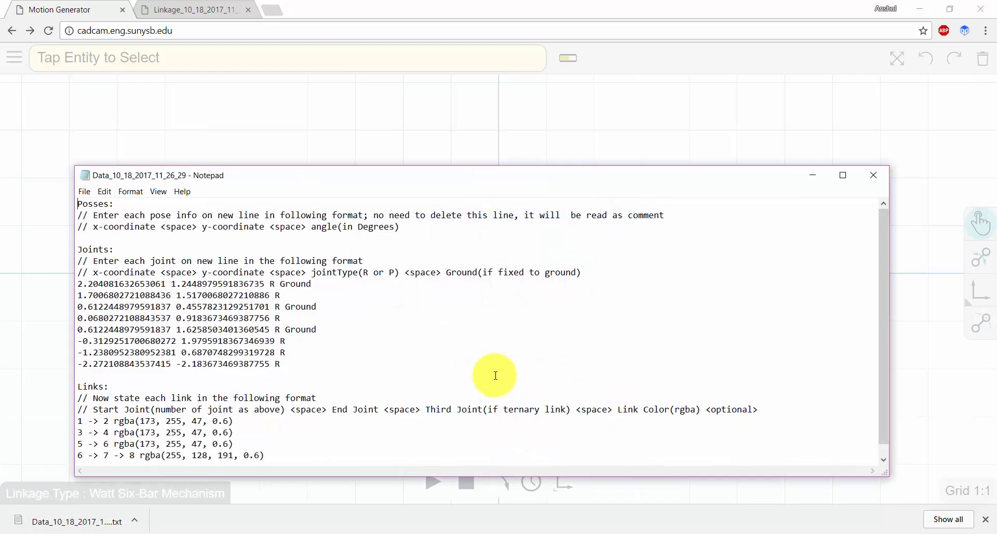
left_click_drag(513, 175, 591, 106)
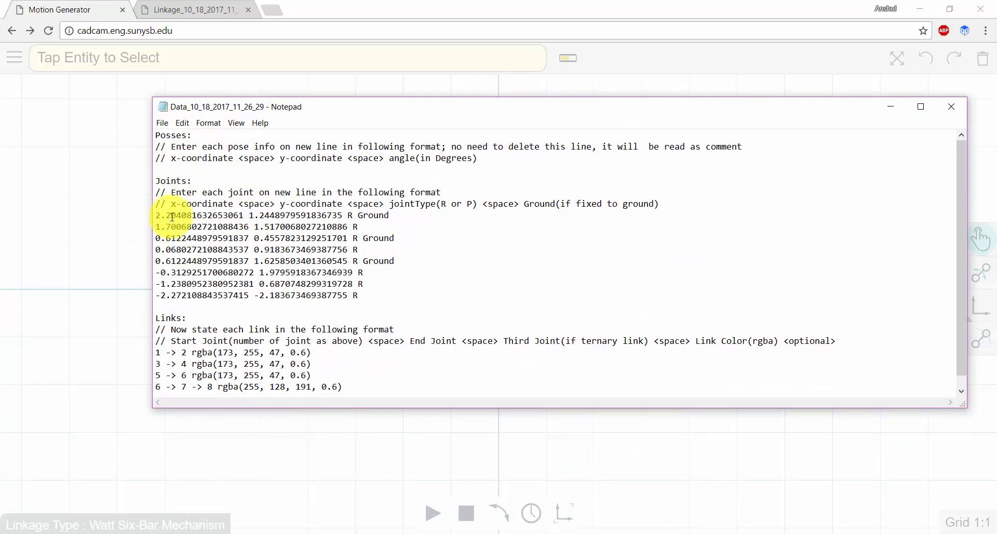
left_click_drag(185, 221, 203, 292)
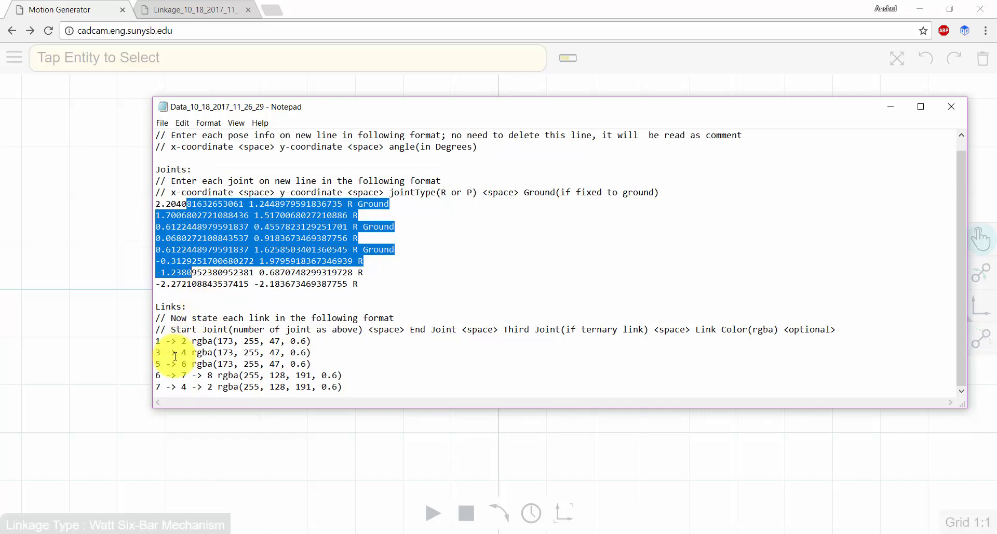
left_click(181, 203)
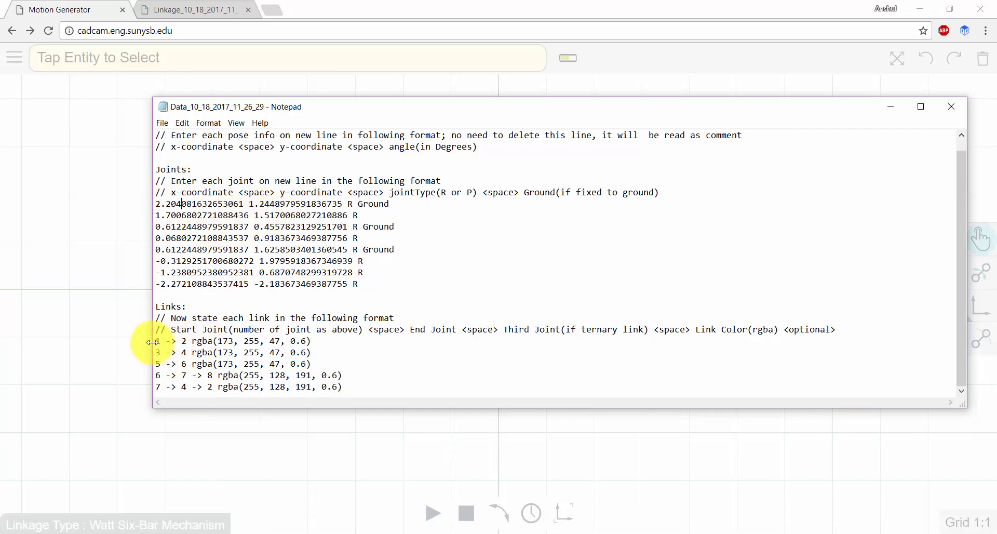
left_click_drag(158, 341, 311, 341)
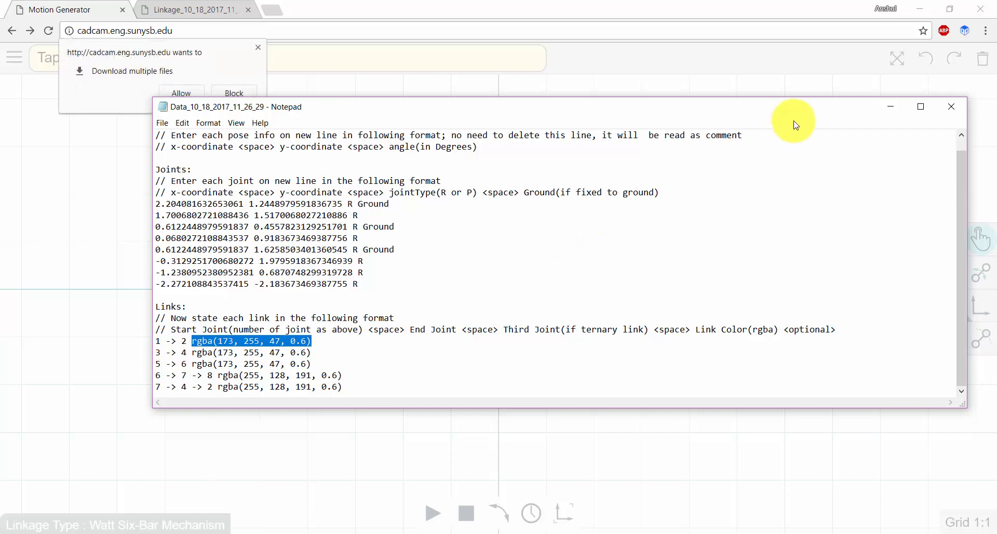
left_click(944, 107)
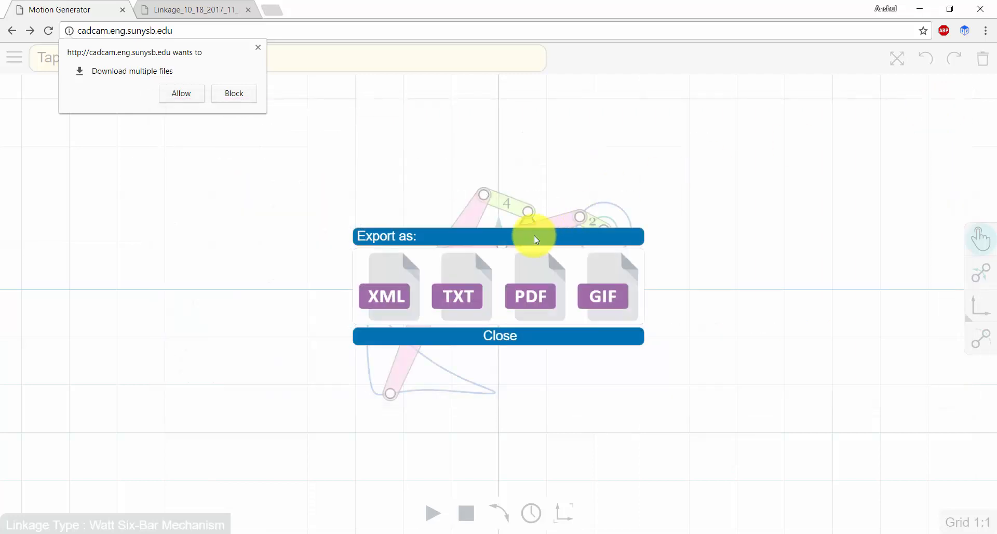
Allow multiple downloads, save the animated GIF to the Desktop under the suggested name, and open it to view the animation.
left_click(188, 101)
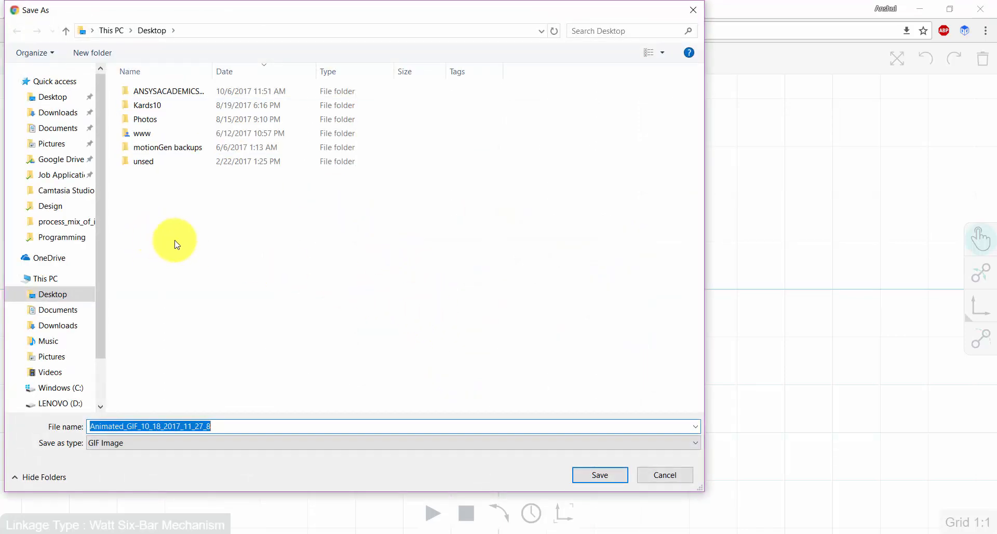
left_click(601, 481)
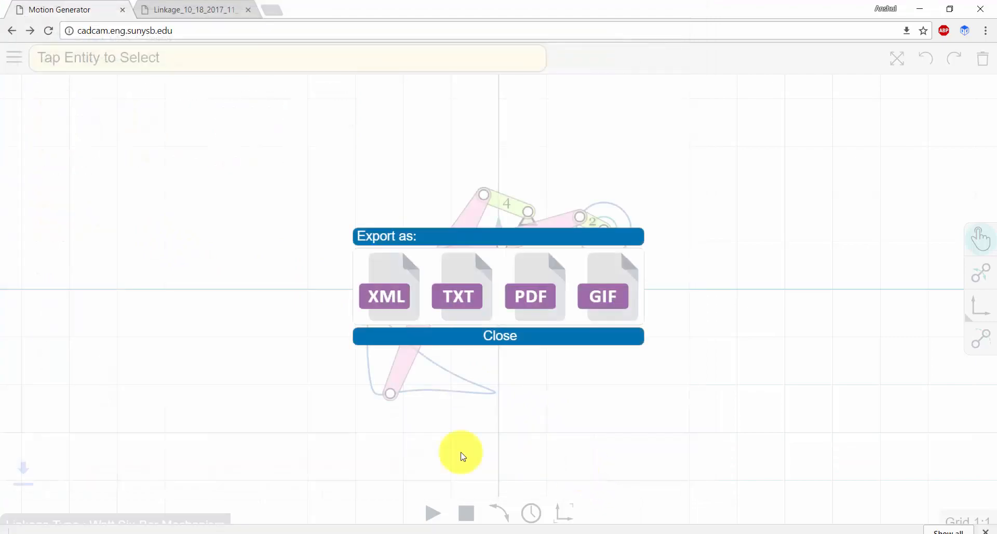
left_click(23, 521)
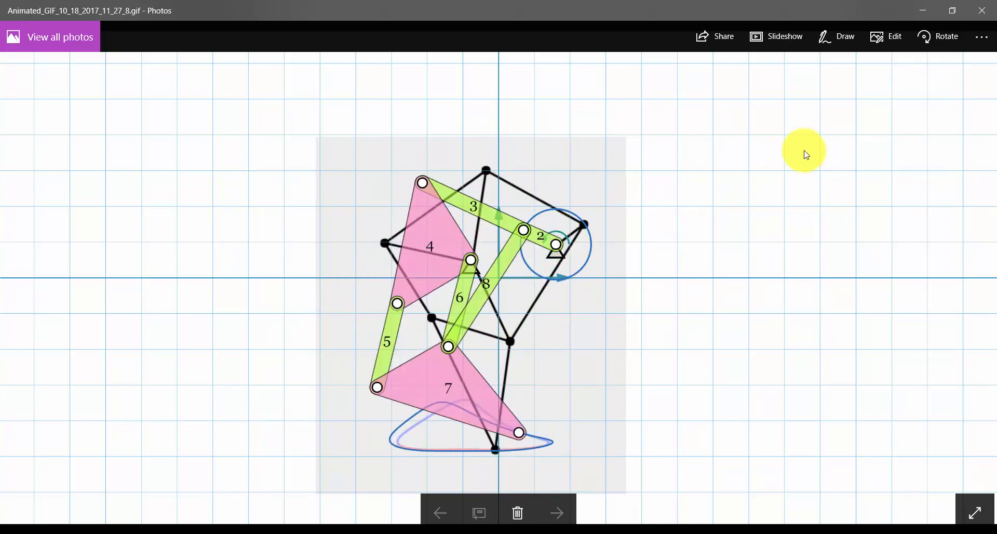
left_click(990, 6)
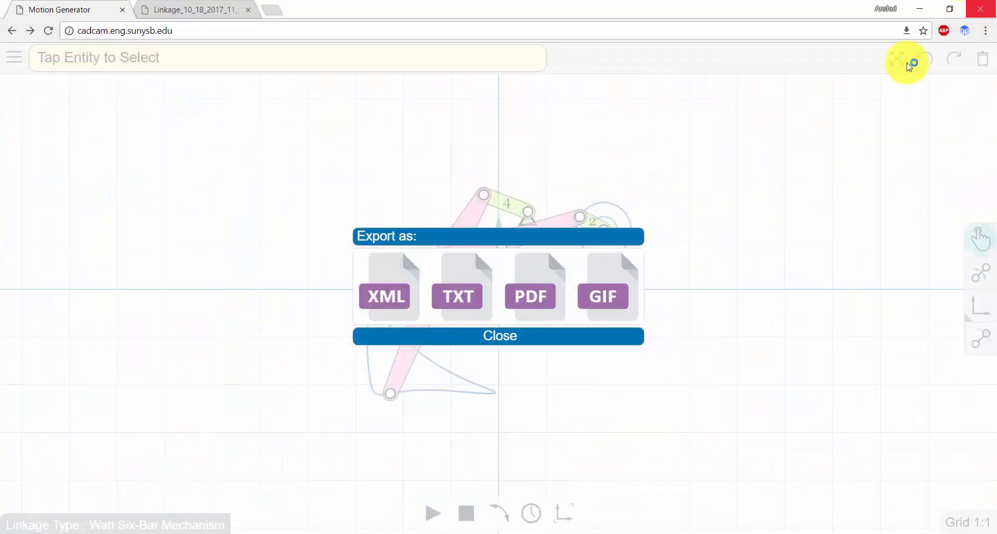
left_click(500, 335)
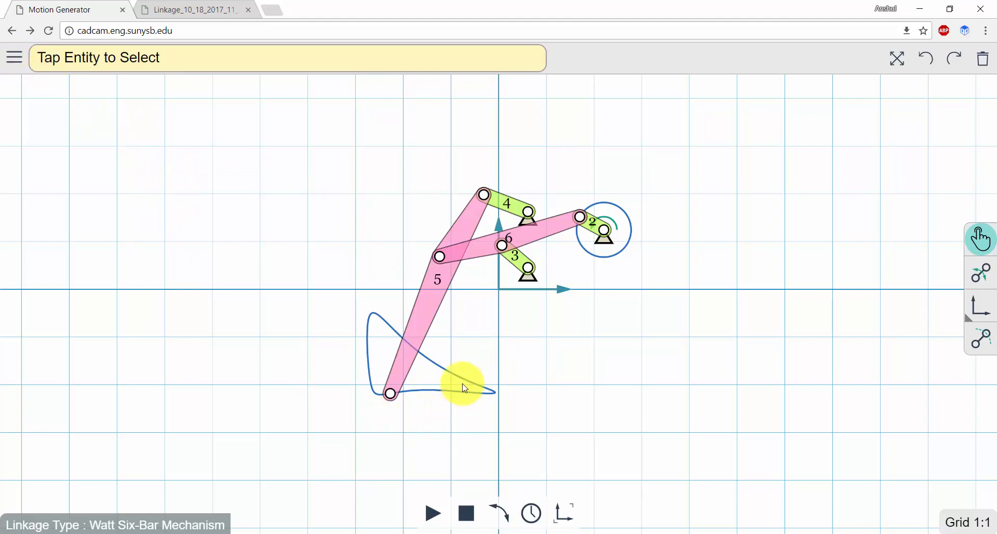
Try green, yellow and orange shades on link 5, settle on salmon red, and deselect the link.
left_click(425, 319)
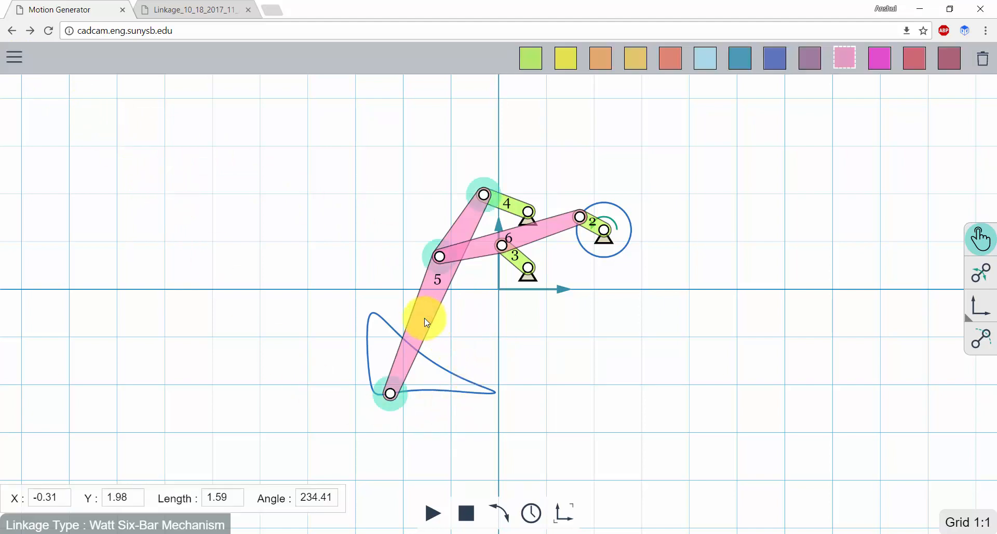
left_click(525, 65)
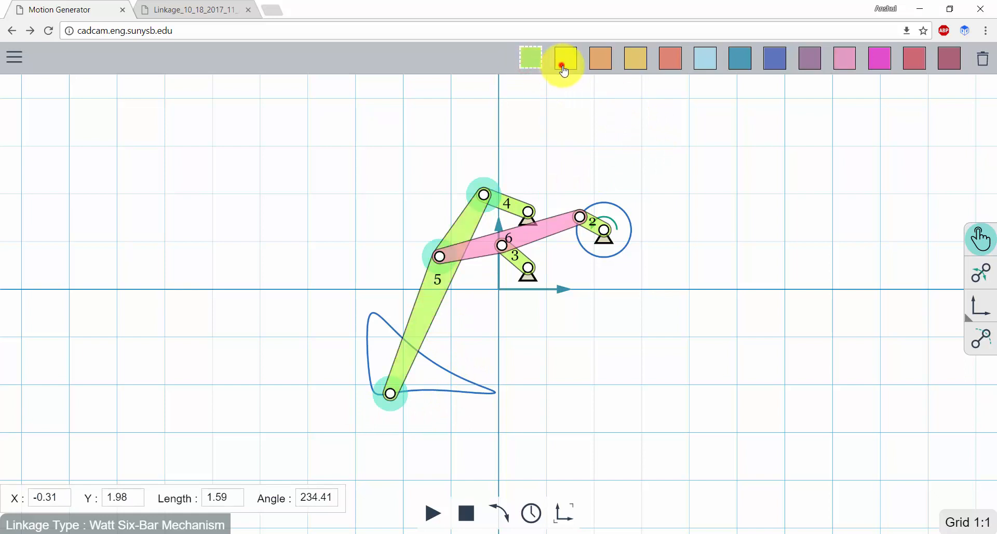
left_click(563, 67)
left_click(598, 60)
left_click(638, 60)
left_click(670, 61)
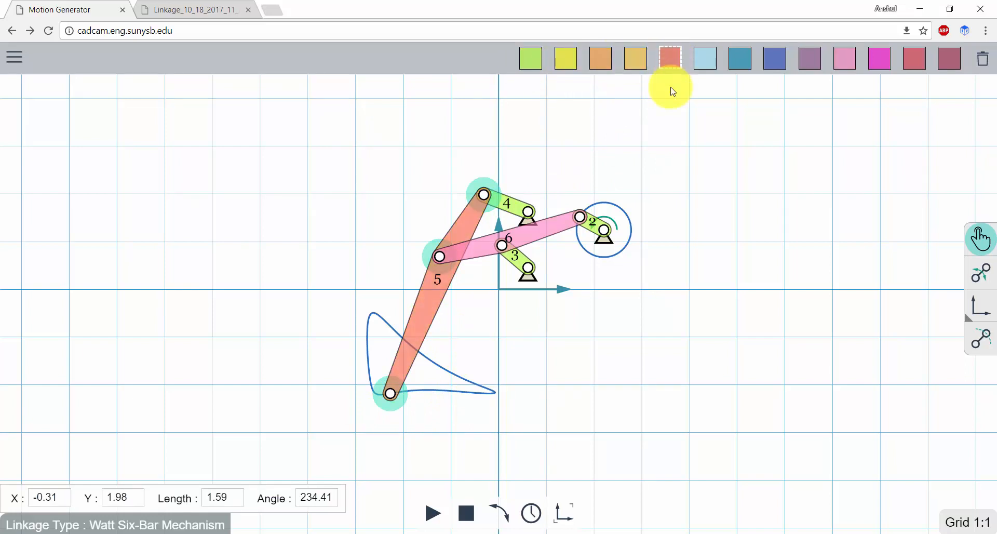
left_click(649, 139)
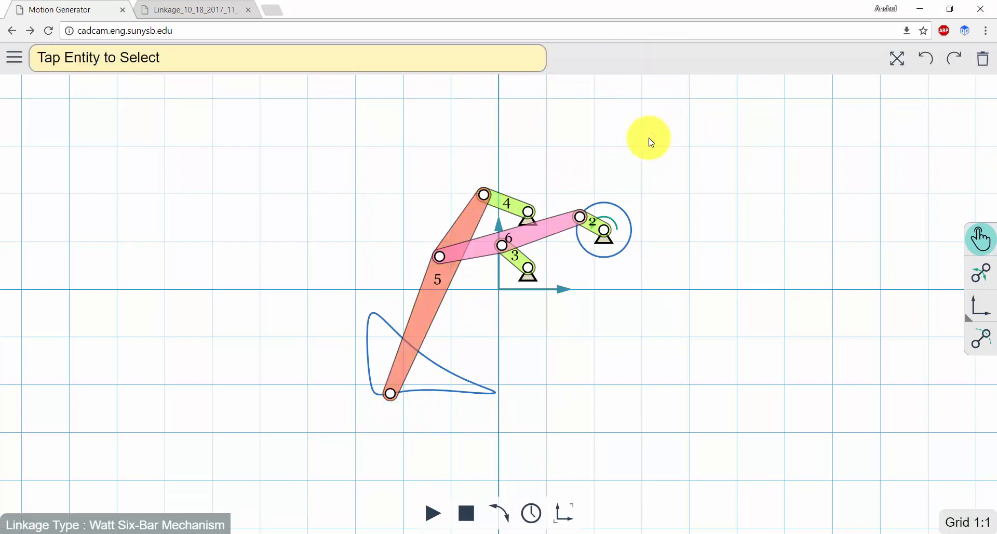
Set the X coordinate of link 5's lower end joint to 2.32 and deselect the joint.
left_click(390, 394)
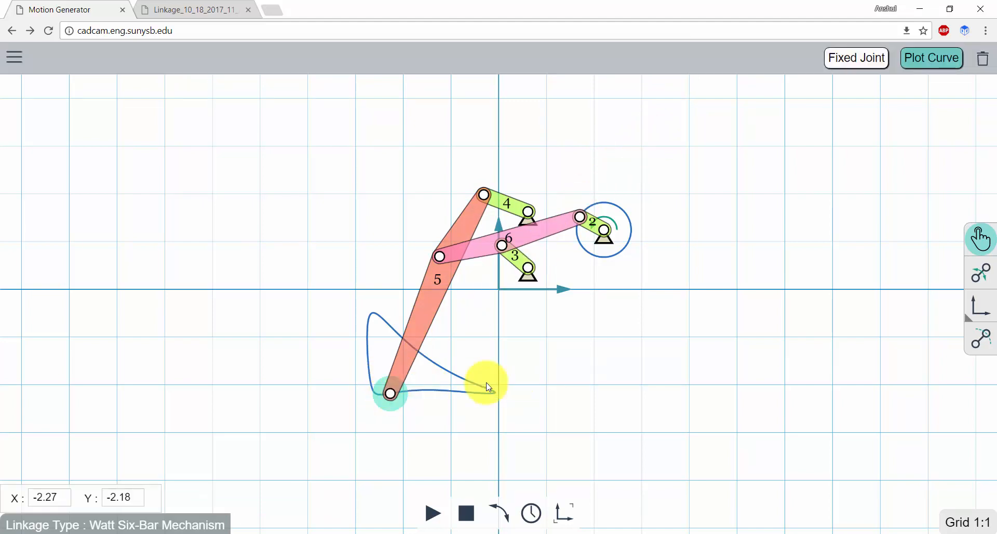
left_click(51, 498)
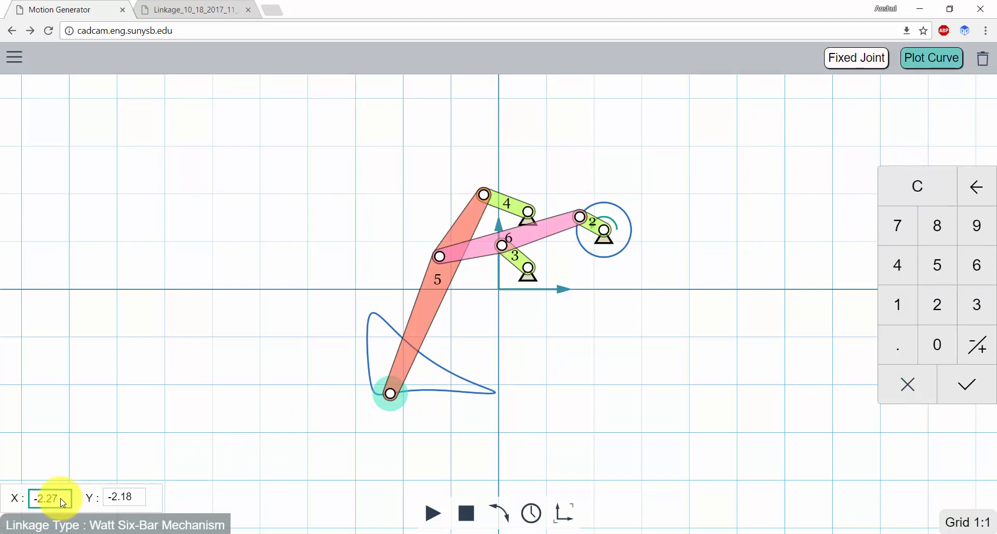
type("2.32")
key("Return")
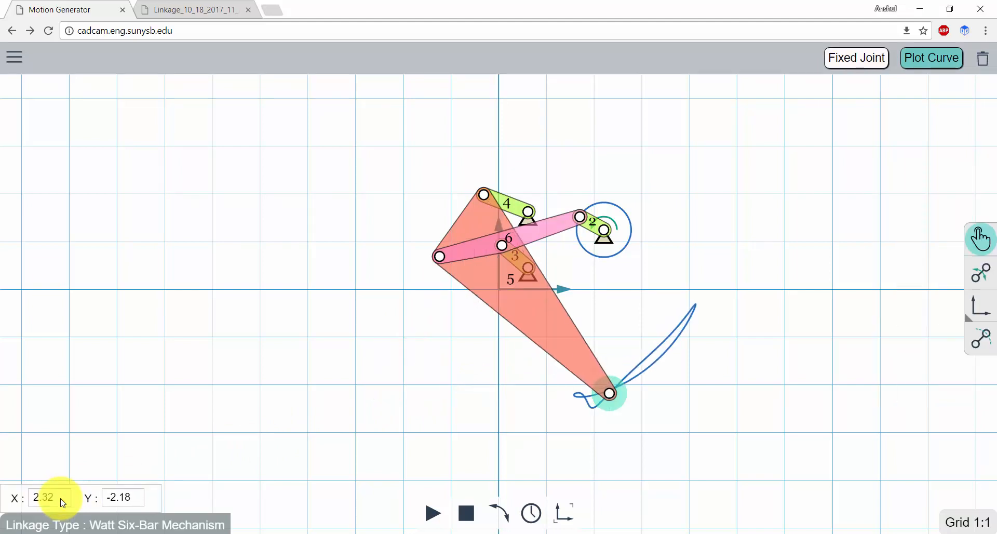
left_click(171, 383)
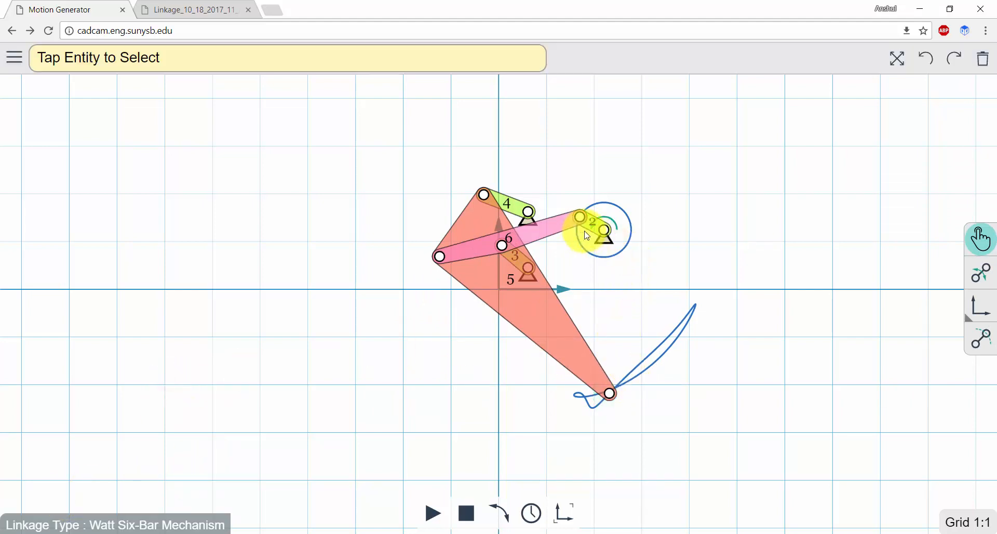
Reverse link 2's input joint to clockwise rotation, then run and stop the simulation.
left_click(608, 233)
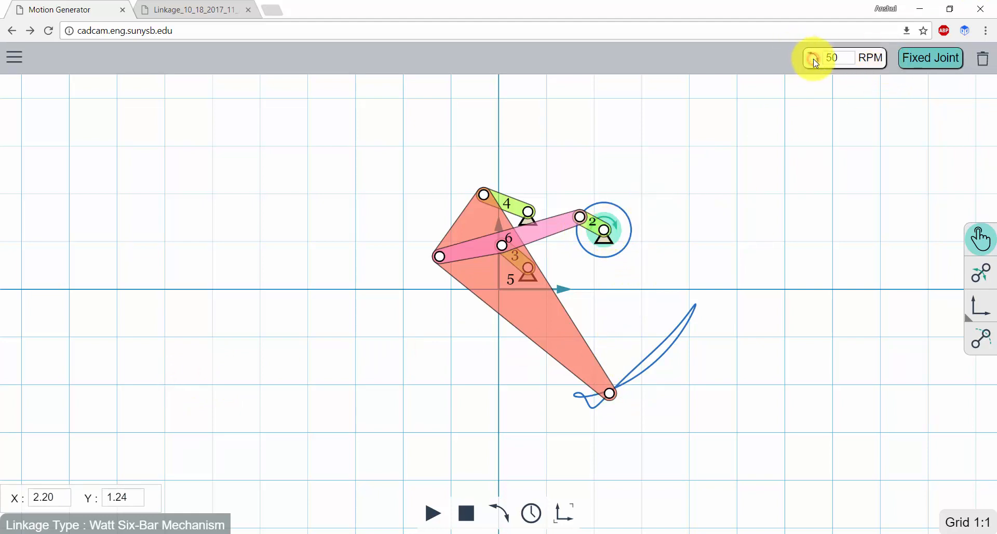
left_click(719, 285)
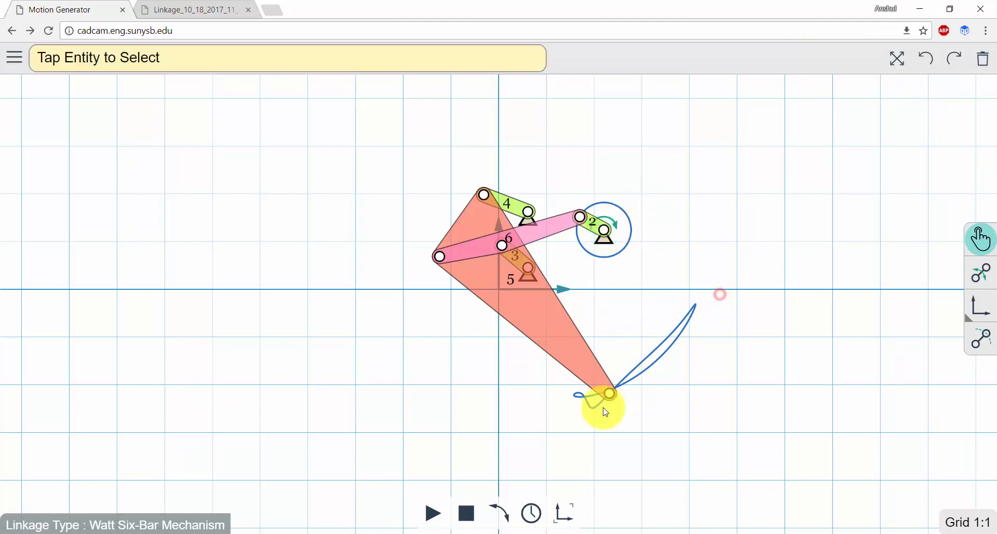
left_click(436, 516)
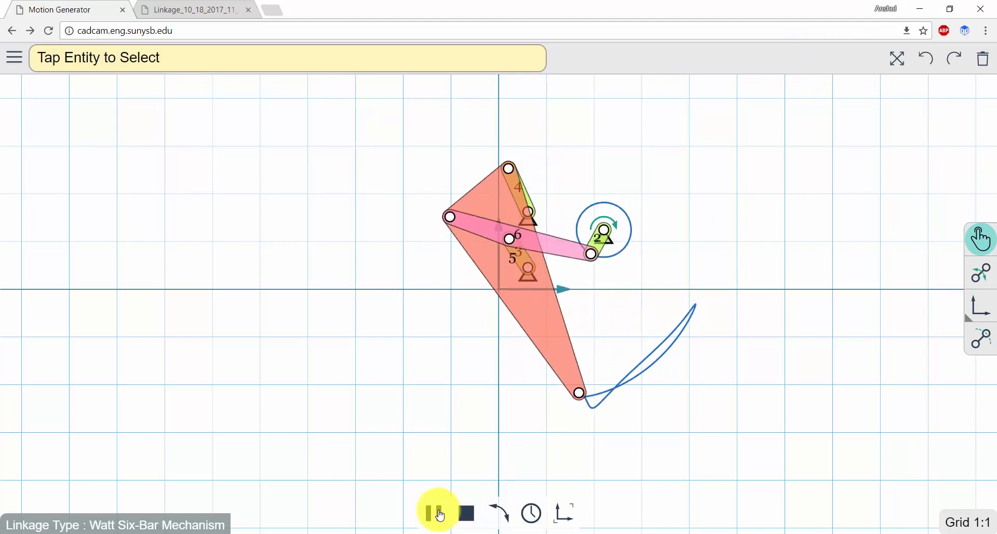
left_click(467, 514)
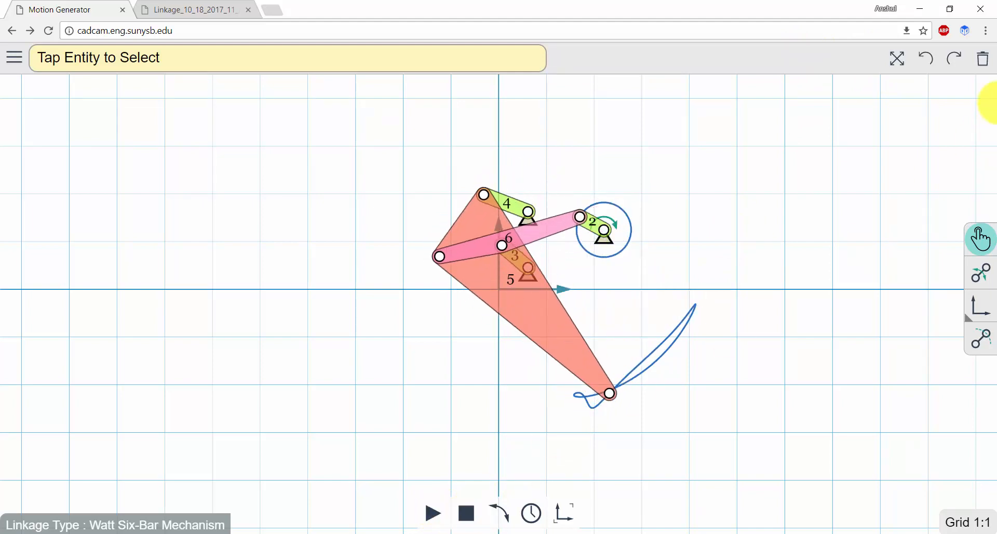
Clear the canvas and draw a grounded link to about (-1.96, -0.80), with a second link about 4.06 long from its free end.
left_click(982, 61)
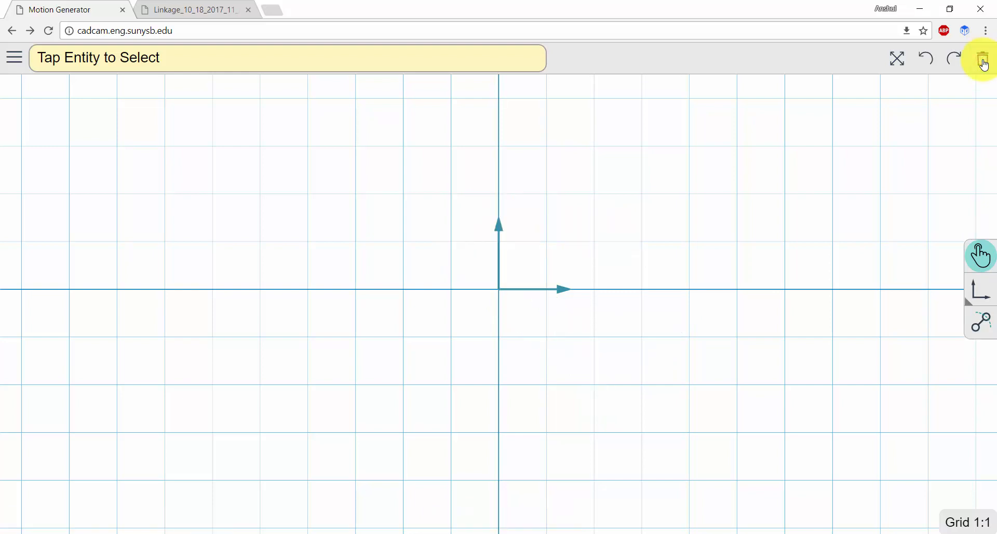
left_click(976, 326)
left_click_drag(476, 474, 406, 327)
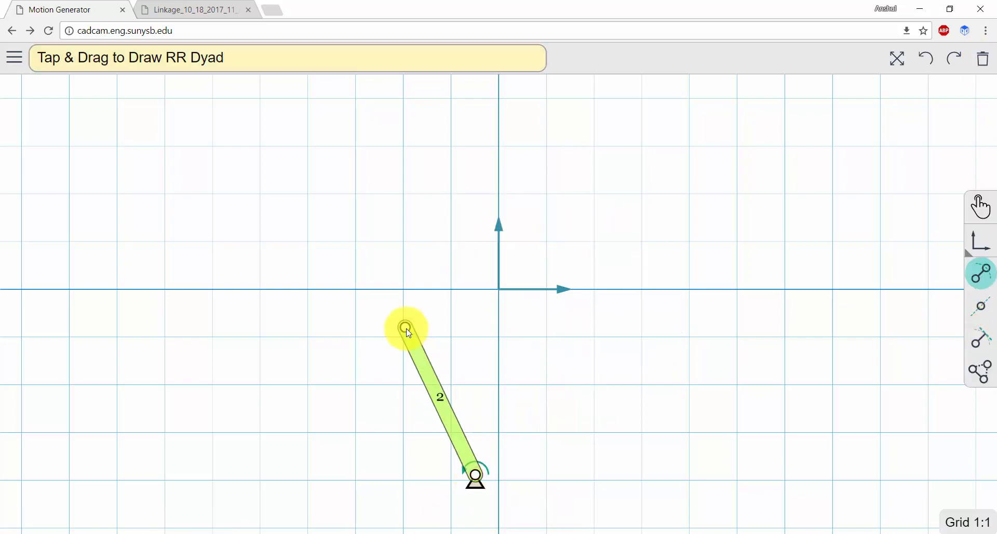
left_click_drag(444, 249, 519, 170)
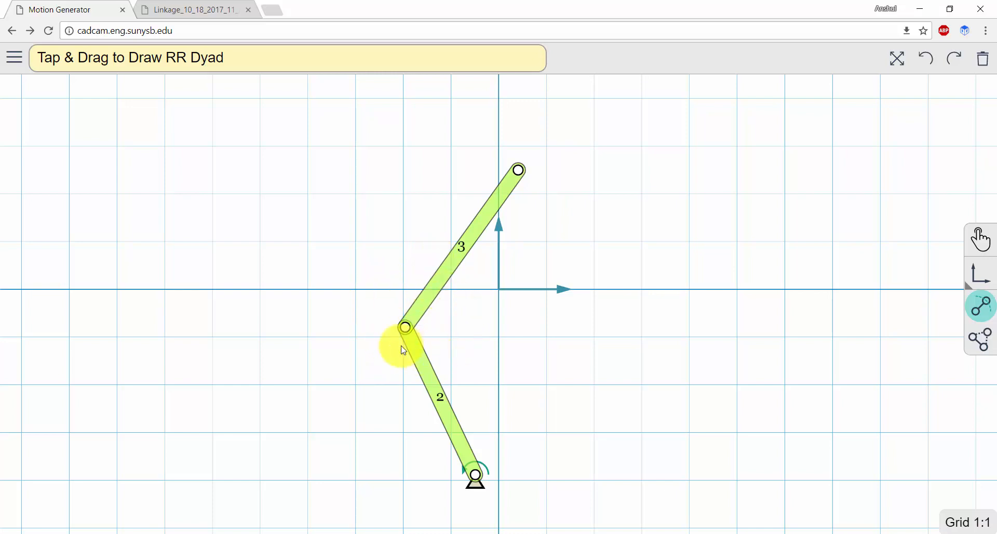
Add a second rotary input at the joint connecting links 2 and 3, and deselect the joint.
left_click(407, 329)
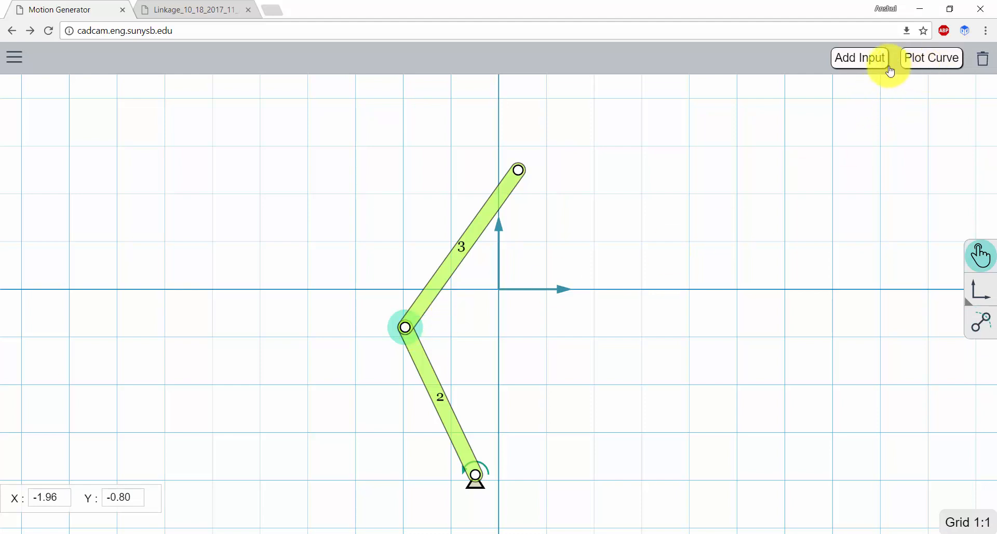
left_click(875, 61)
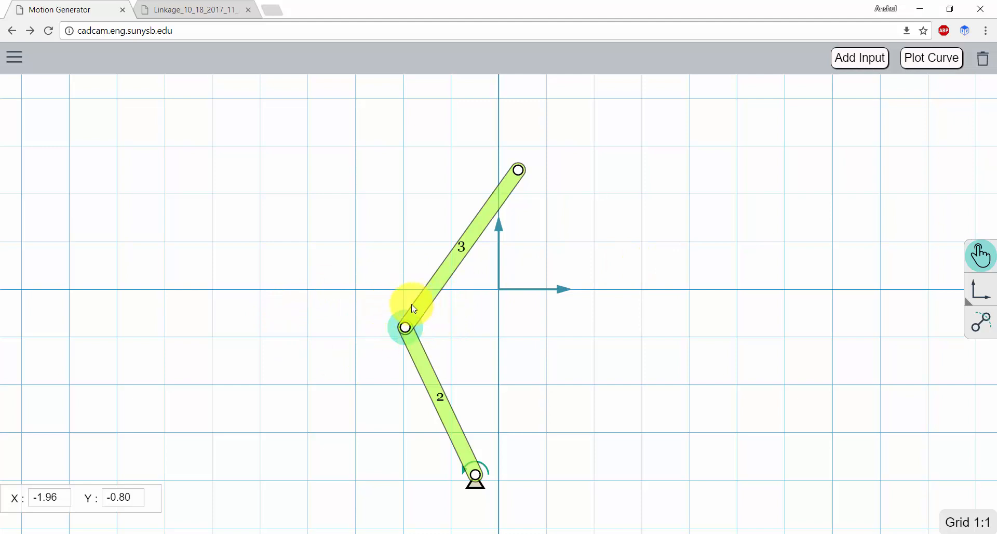
left_click(852, 59)
scroll(753, 222, "down", 1)
scroll(753, 223, "down", 1)
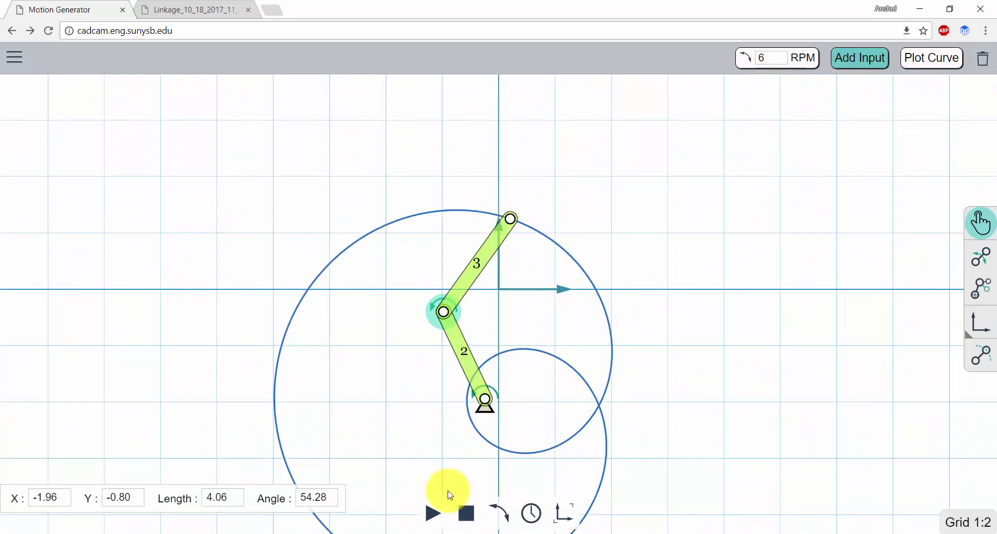
scroll(824, 239, "down", 1)
left_click(759, 270)
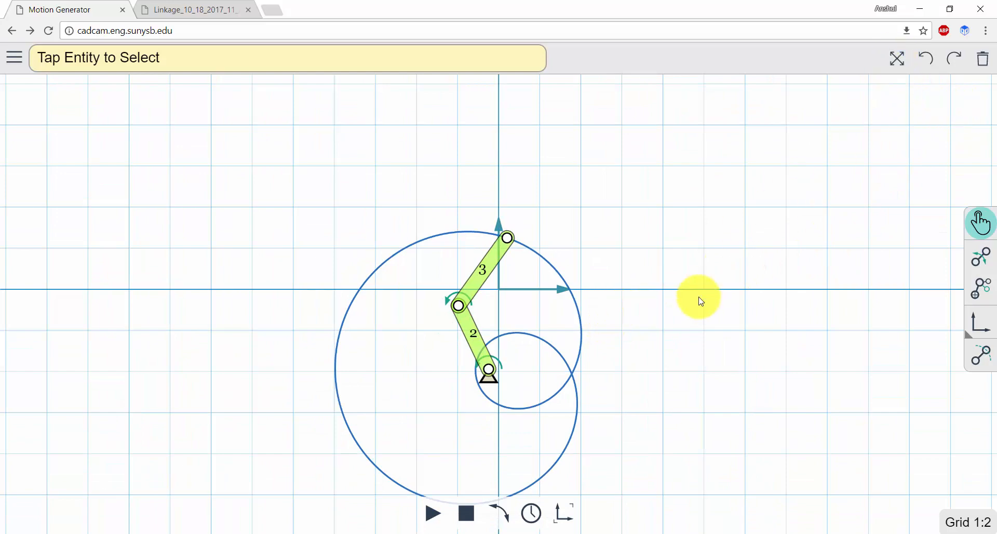
Simulate the two-input open chain with its whole coupler curve in view, and stop the simulation.
left_click_drag(697, 296, 741, 212)
left_click(444, 512)
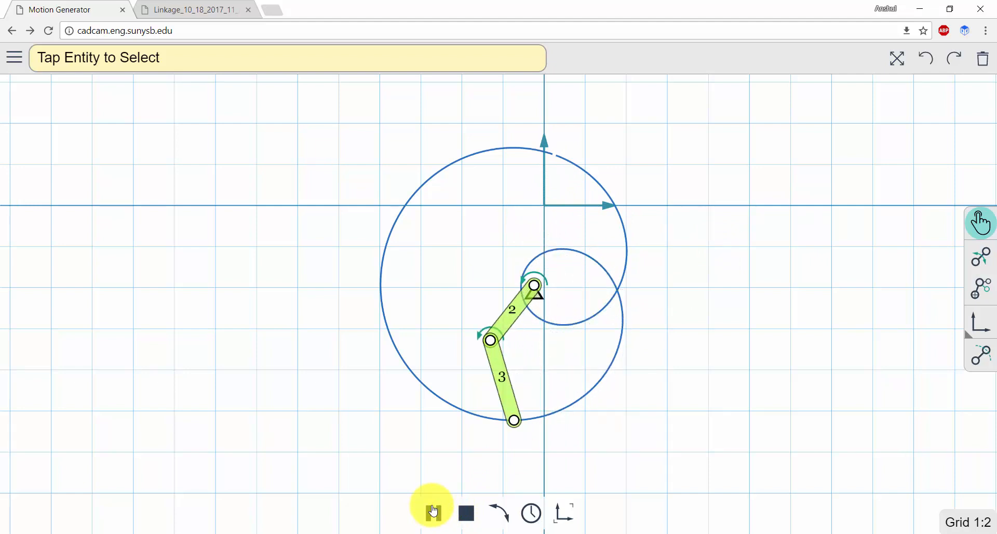
left_click(469, 508)
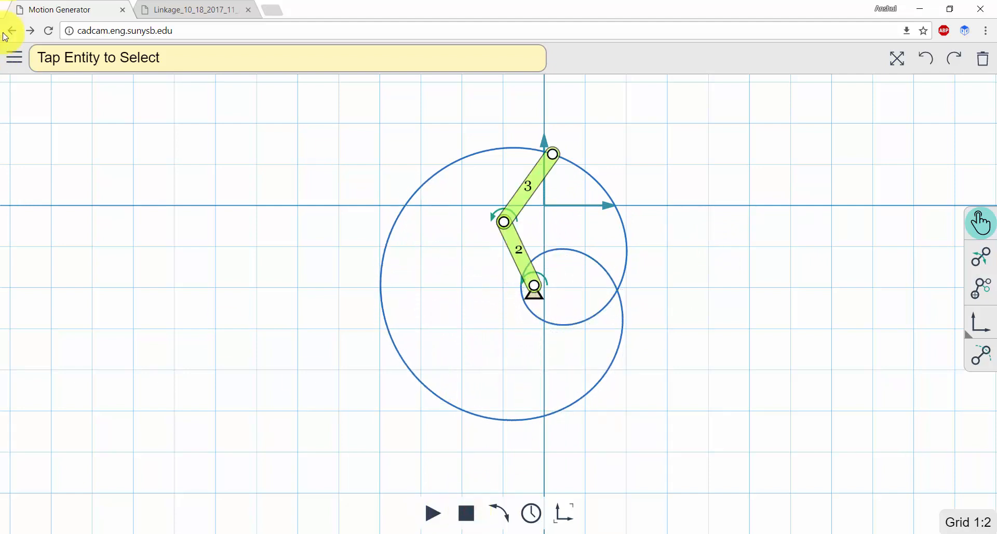
Load the Watts Six Bar simulation example.
left_click(4, 62)
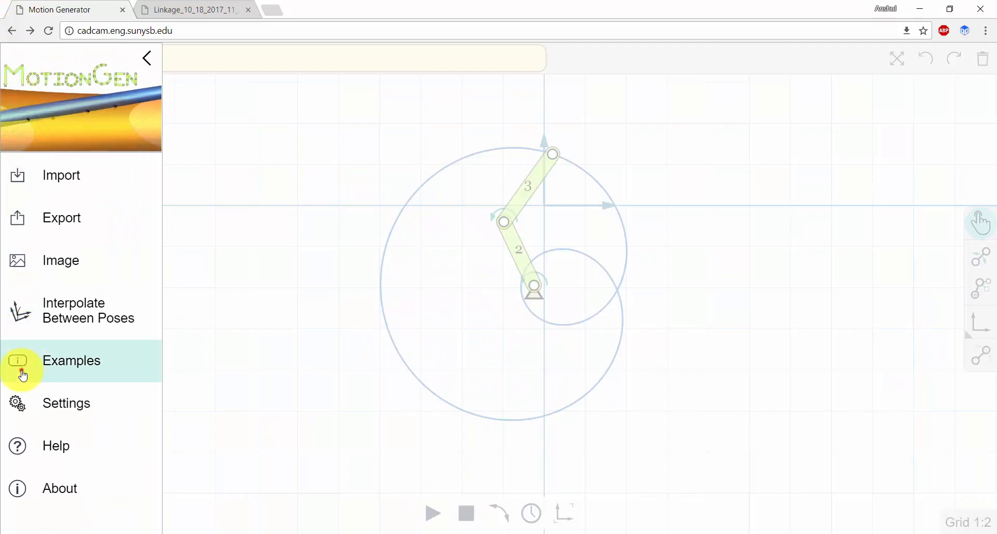
left_click(23, 369)
left_click(137, 296)
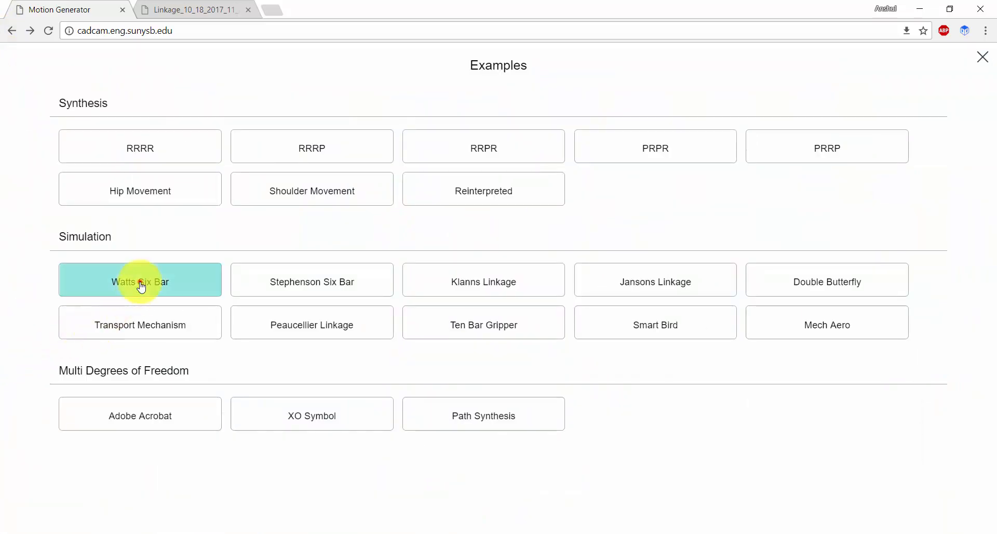
Load the Ten Bar Gripper example, run its simulation and stop it.
left_click(14, 58)
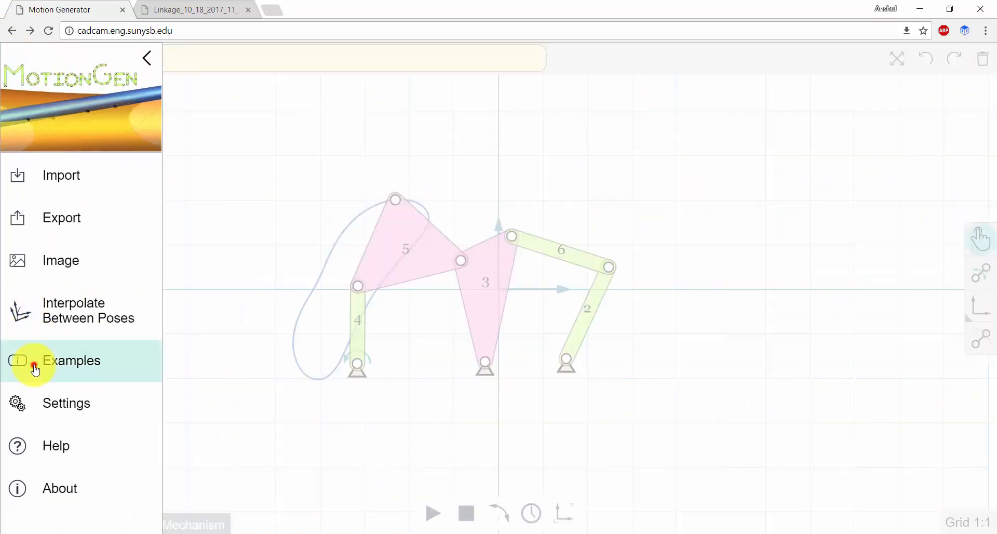
left_click(35, 362)
left_click(535, 330)
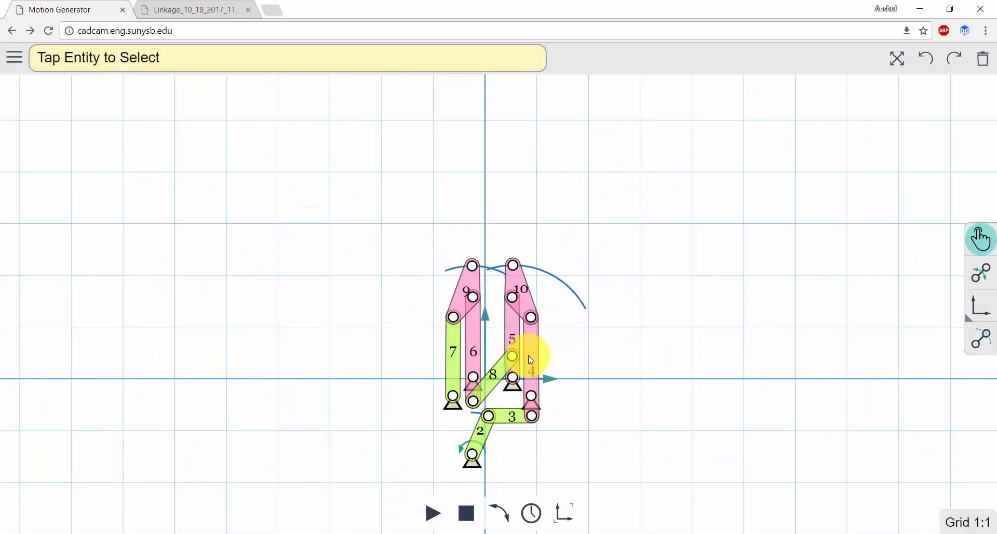
left_click(466, 513)
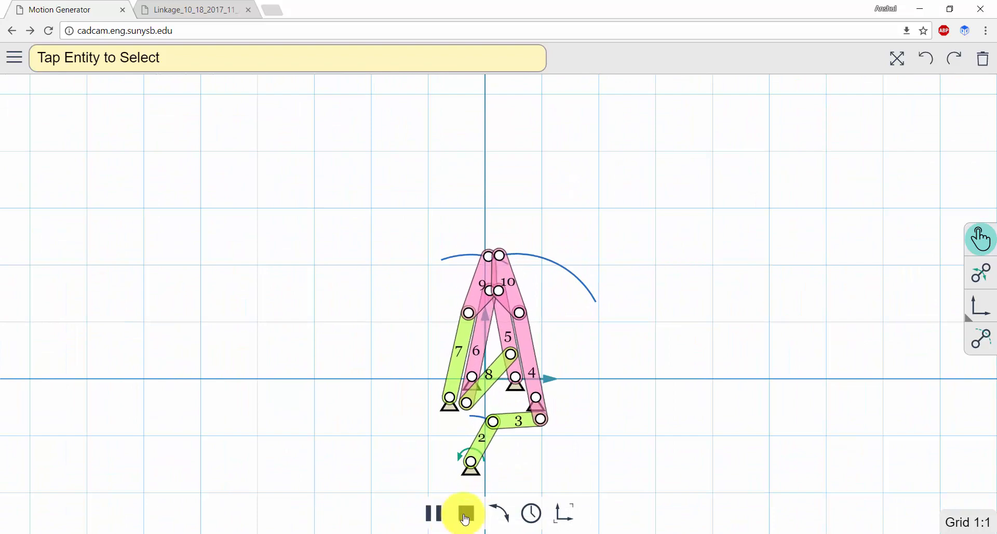
Load the Smart Bird example, start its simulation and fit the mechanism to the canvas.
left_click(15, 57)
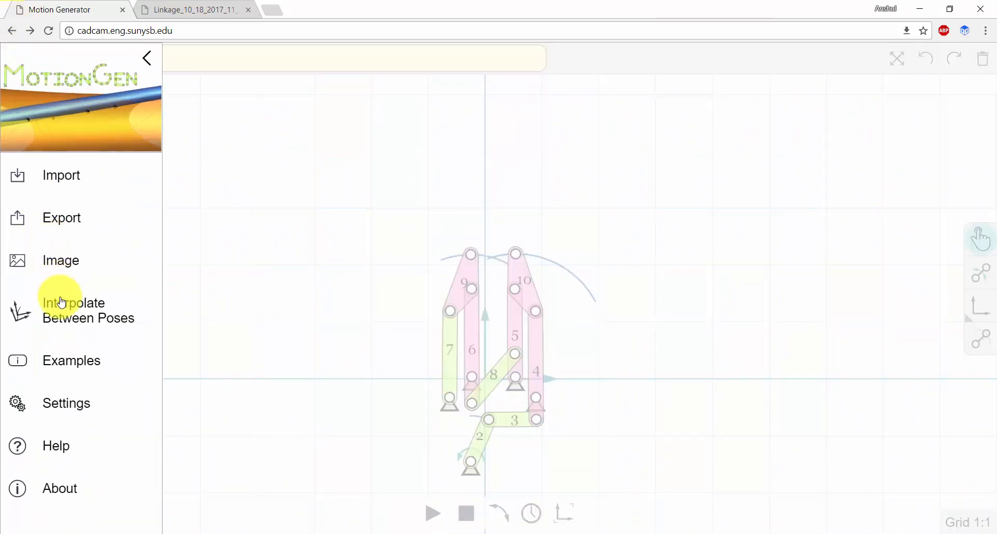
left_click(68, 382)
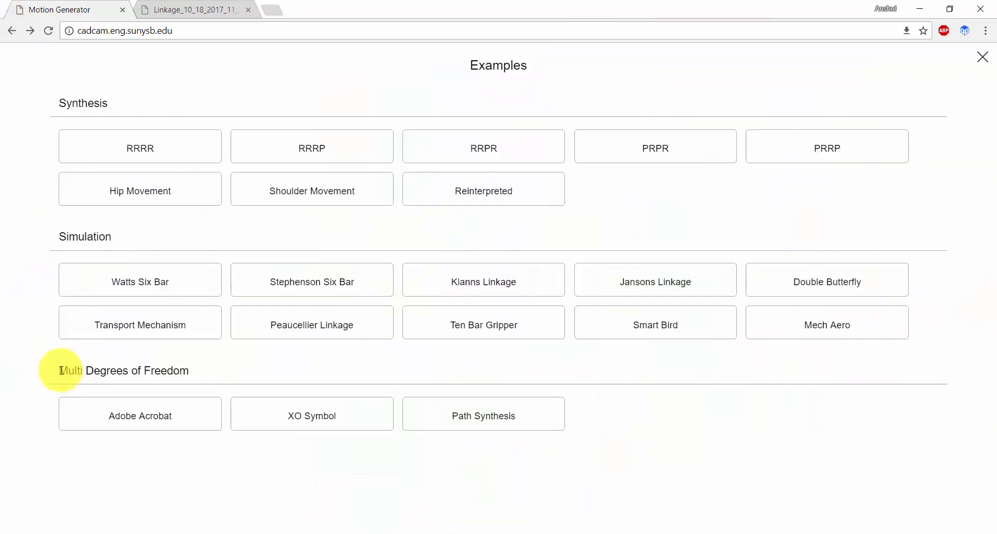
left_click(714, 337)
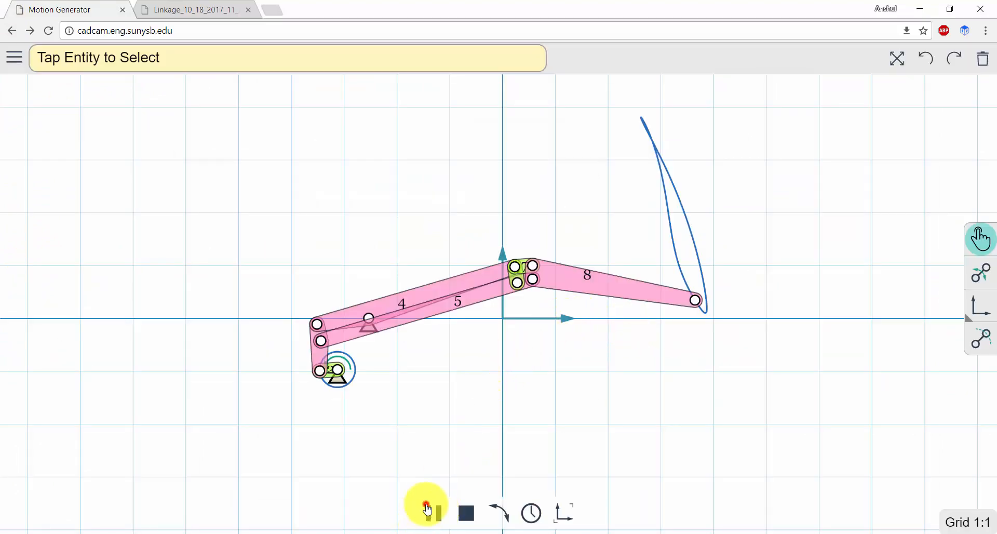
left_click(427, 509)
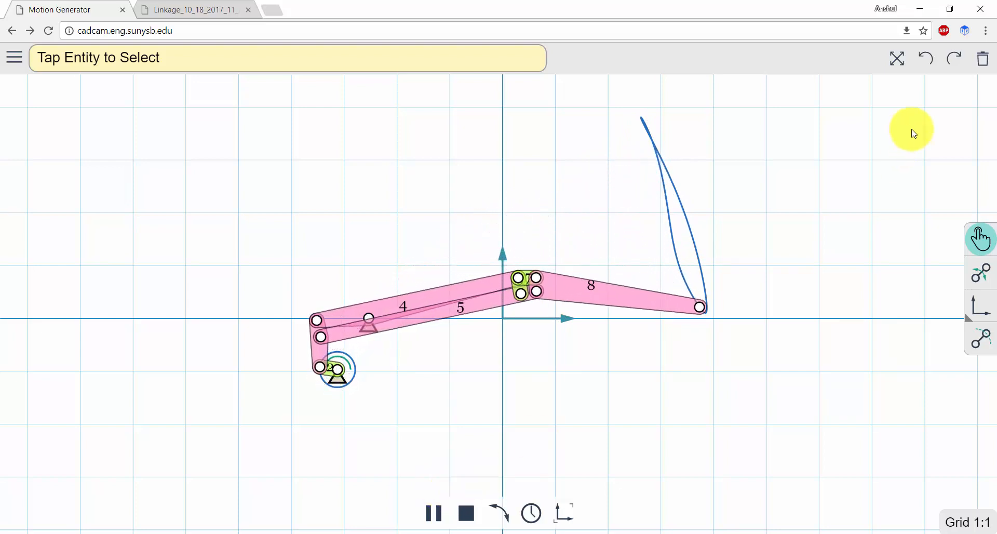
left_click(897, 58)
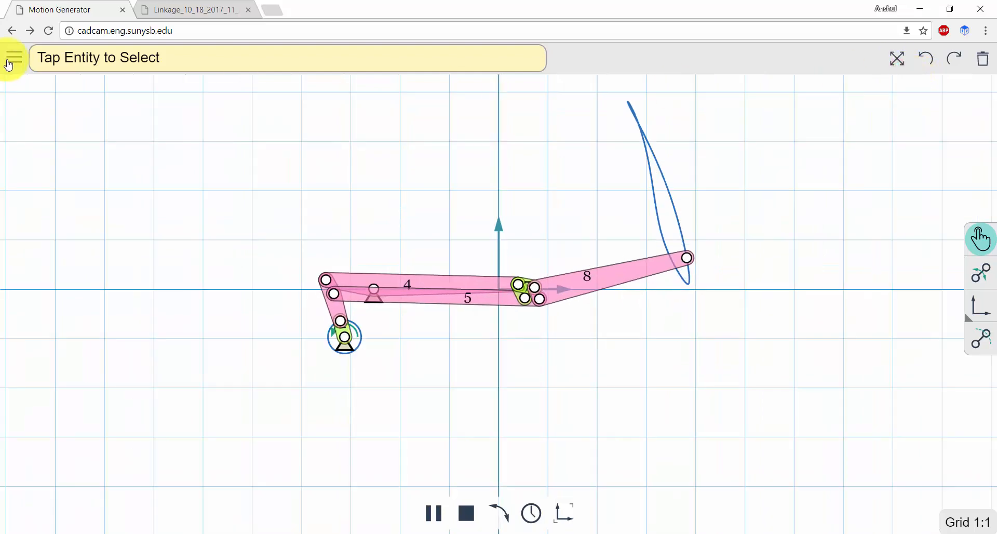
Enable Kinematic View and turn off Show Link Numbers in the display settings, and stop the simulation.
left_click(8, 61)
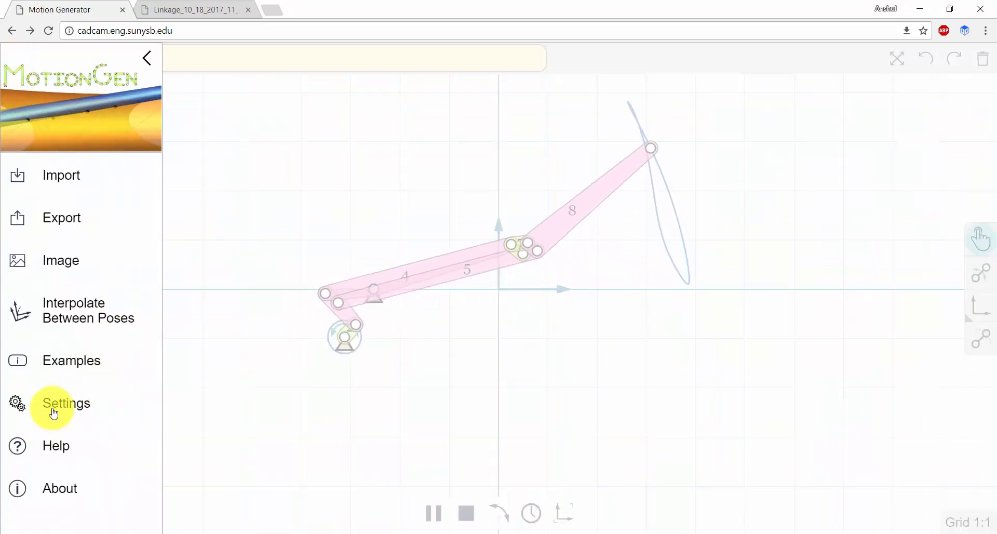
left_click(54, 413)
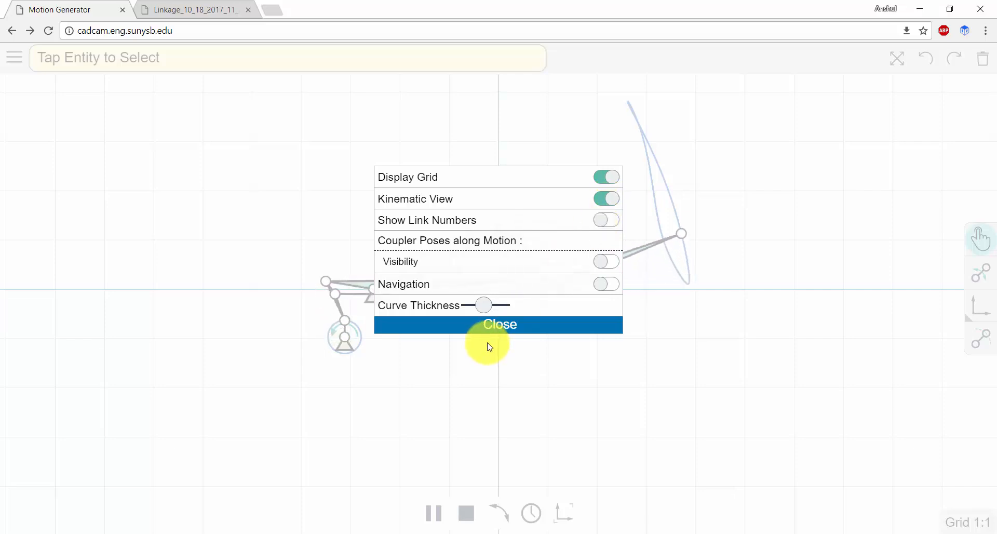
left_click(497, 326)
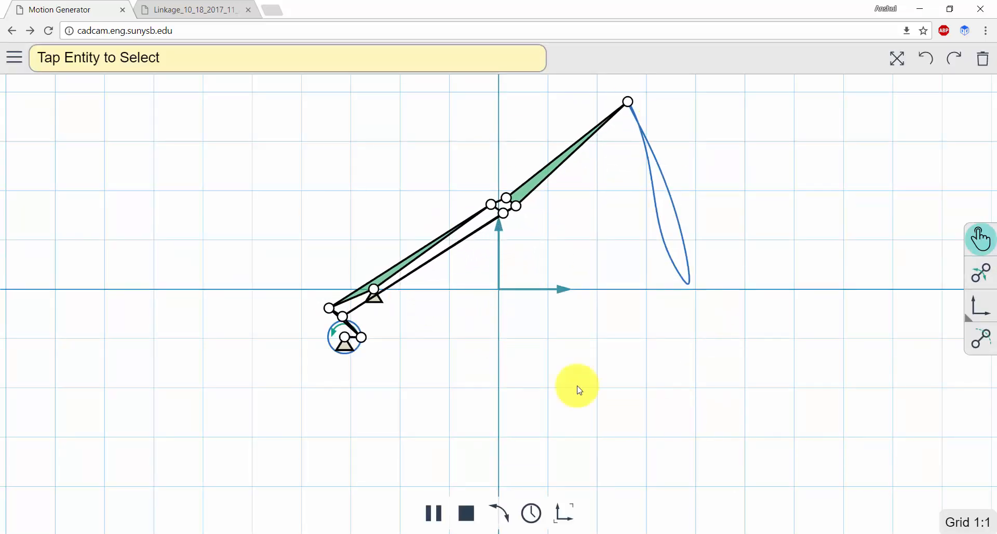
left_click(467, 519)
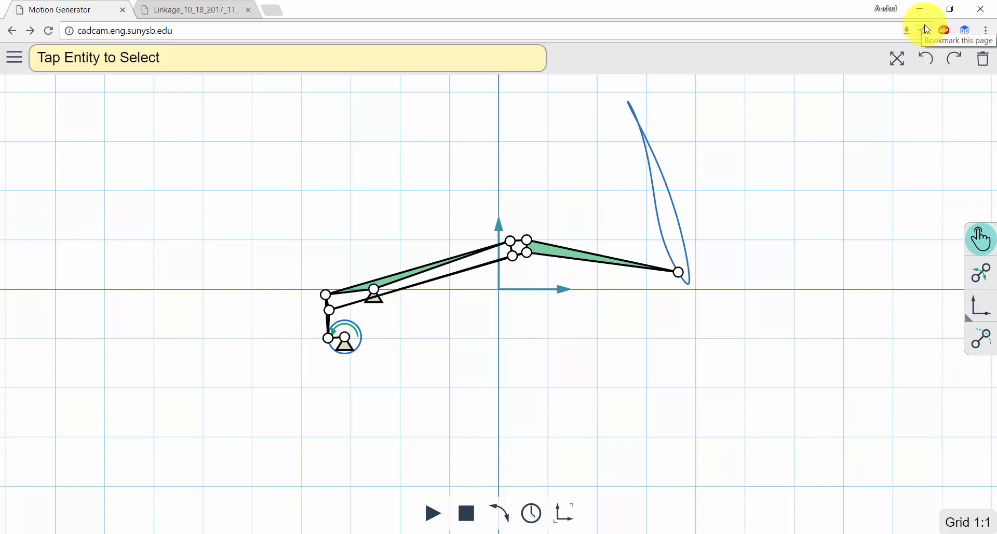
left_click(698, 533)
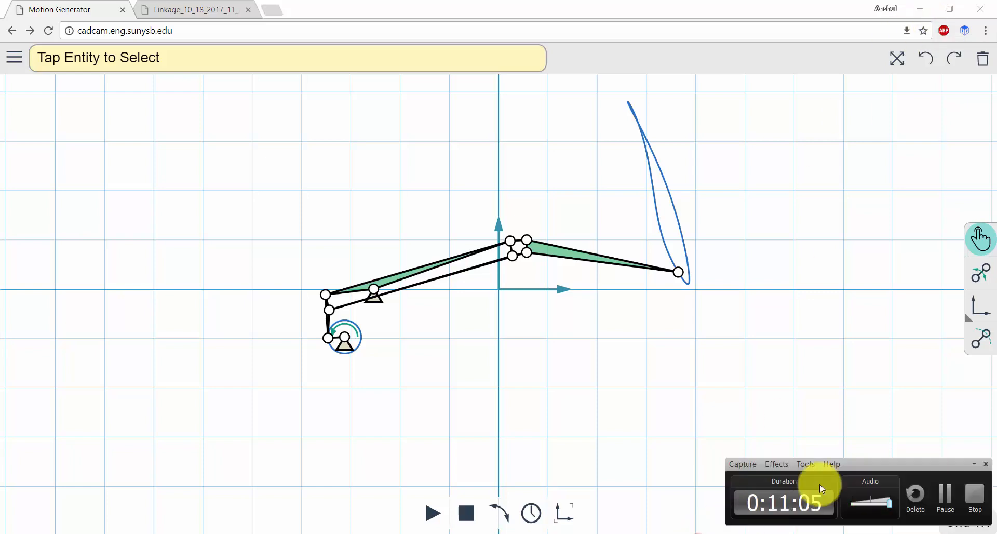